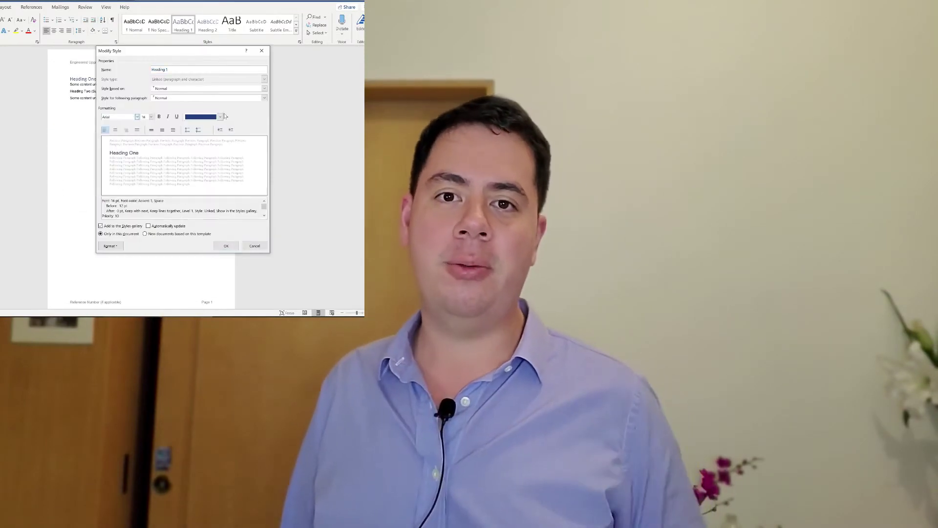
- Give the Heading 1 style 6 pt spacing after
{"action": "left_click", "coordinate": [110, 246]}
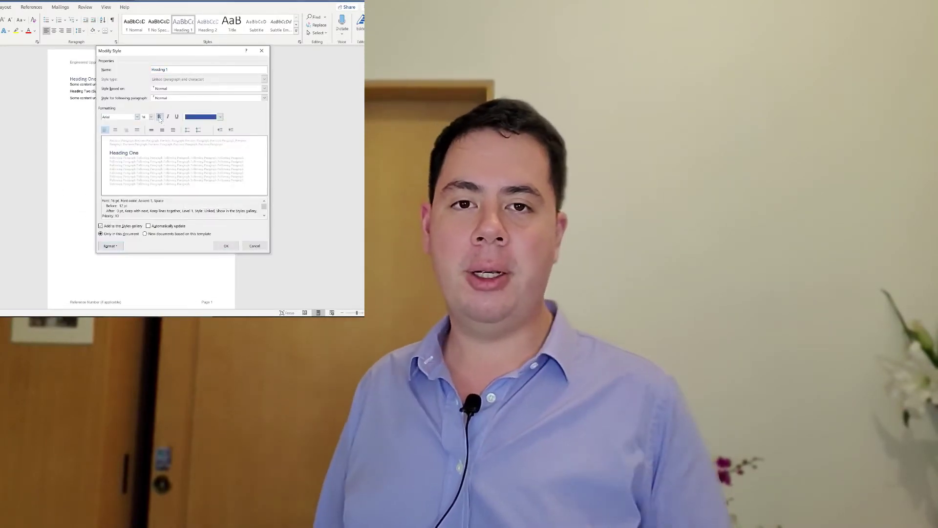
{"action": "left_click", "coordinate": [112, 184]}
{"action": "left_click", "coordinate": [172, 174]}
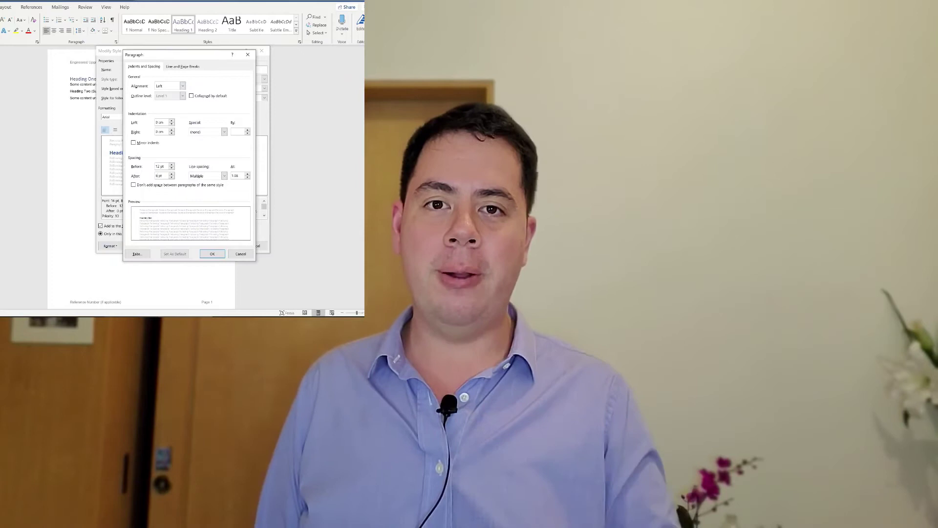
{"action": "left_click", "coordinate": [212, 254]}
{"action": "left_click", "coordinate": [227, 246]}
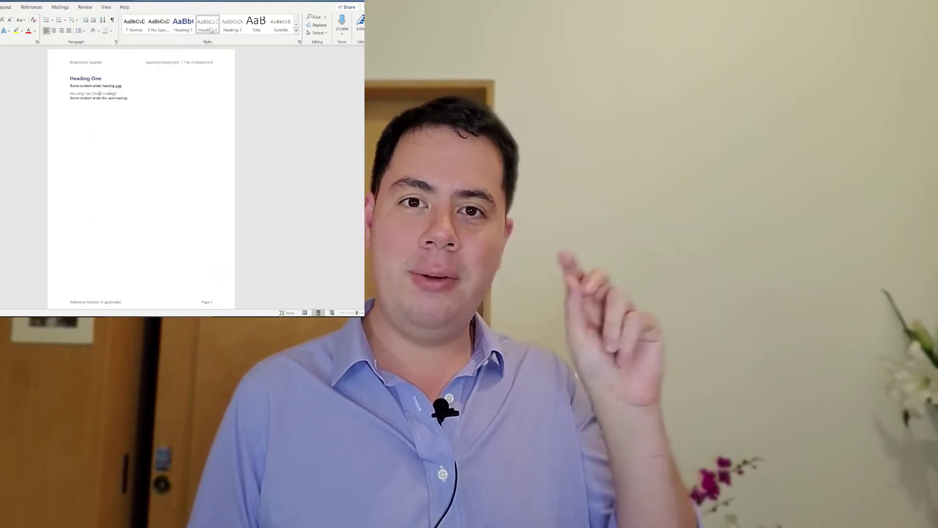
- Give the Heading 2 style 12 pt spacing before
{"action": "right_click", "coordinate": [211, 30]}
{"action": "left_click", "coordinate": [230, 42]}
{"action": "left_click", "coordinate": [110, 246]}
{"action": "left_click", "coordinate": [113, 185]}
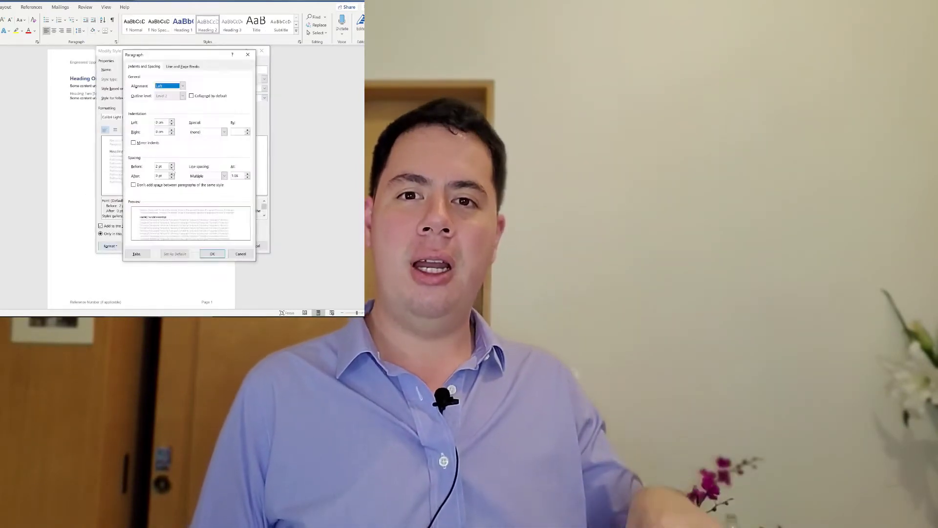
{"action": "type", "text": "12"}
{"action": "key", "text": "Tab"}
{"action": "left_click", "coordinate": [212, 253]}
- Set Heading 2's font to Arial in blue and save the style
{"action": "left_click", "coordinate": [137, 117]}
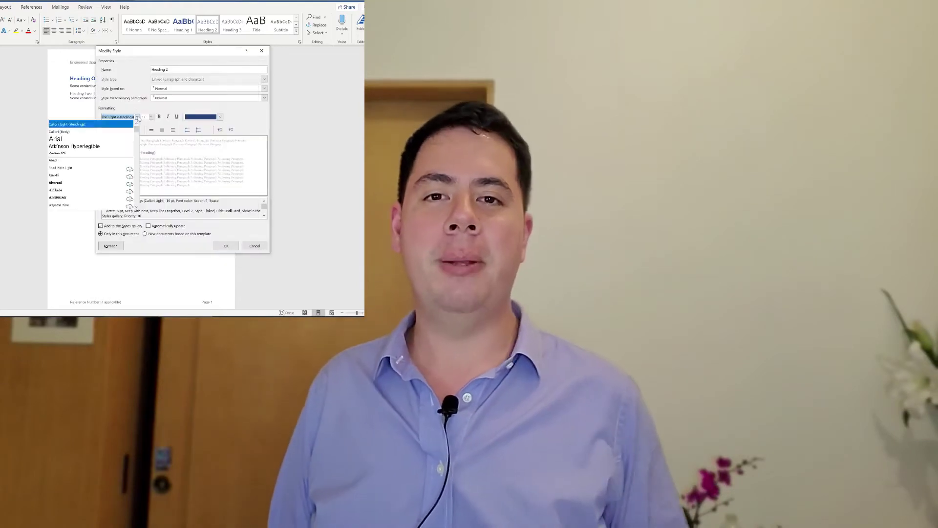
{"action": "left_click", "coordinate": [73, 139]}
{"action": "left_click", "coordinate": [219, 117]}
{"action": "left_click", "coordinate": [201, 146]}
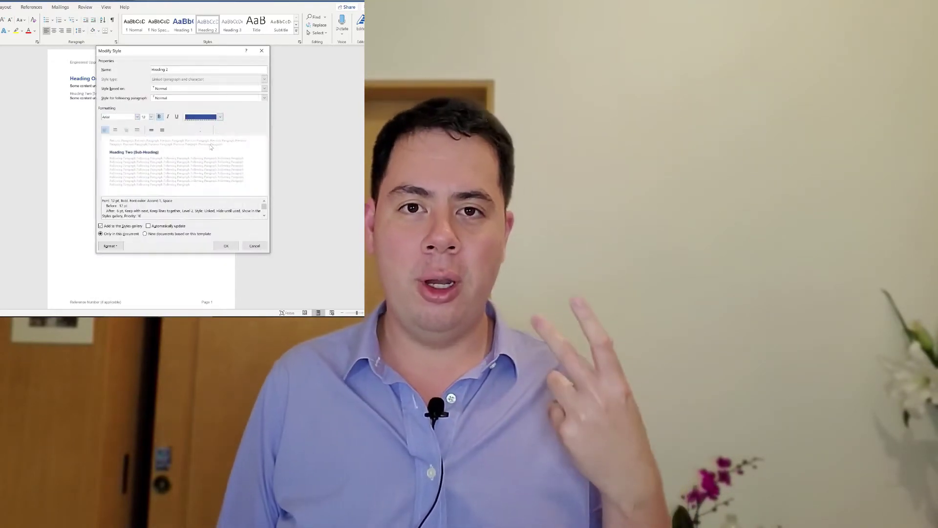
{"action": "left_click", "coordinate": [226, 245]}
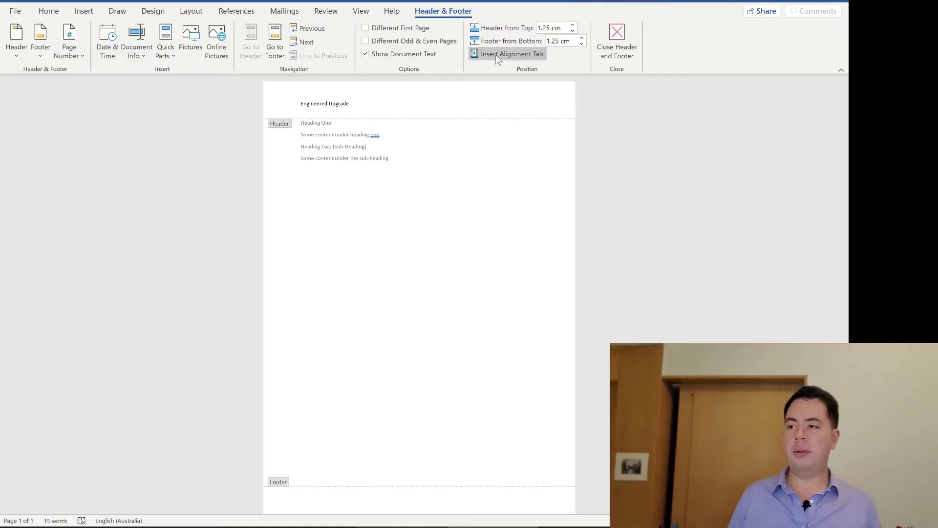
- Add a right-aligned tab and the byline 'Appendix/Attachment 1: Title of Attachment' in the header, then close it
{"action": "left_click", "coordinate": [496, 55]}
{"action": "left_click", "coordinate": [455, 220]}
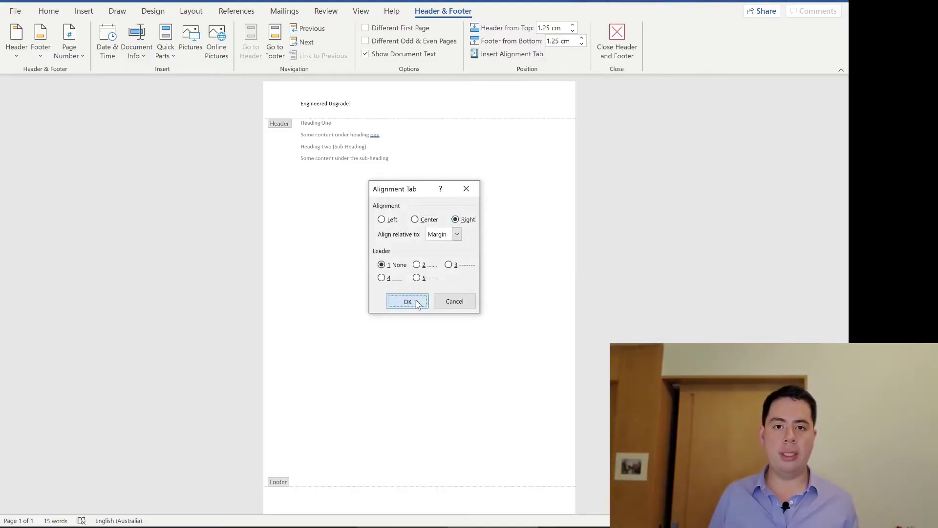
{"action": "left_click", "coordinate": [407, 301]}
{"action": "type", "text": "Appendix"}
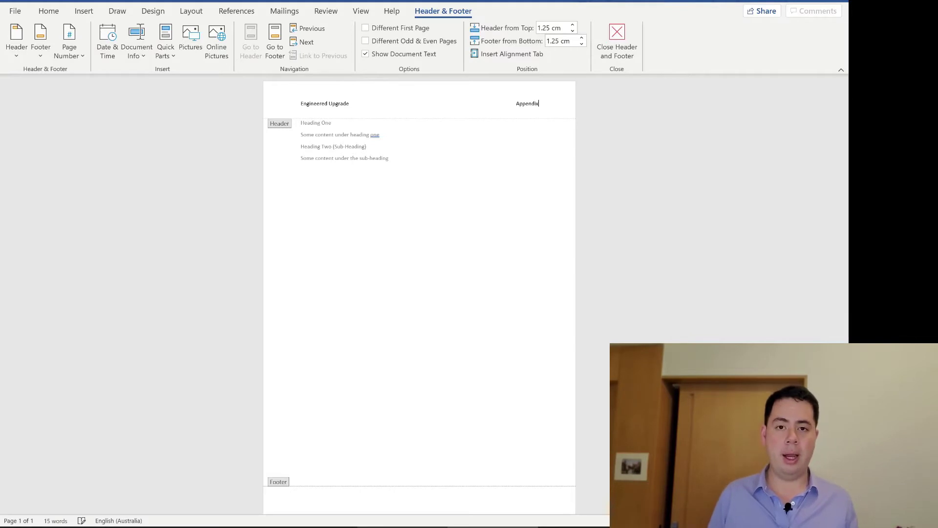
{"action": "type", "text": "/Attachment 1: "}
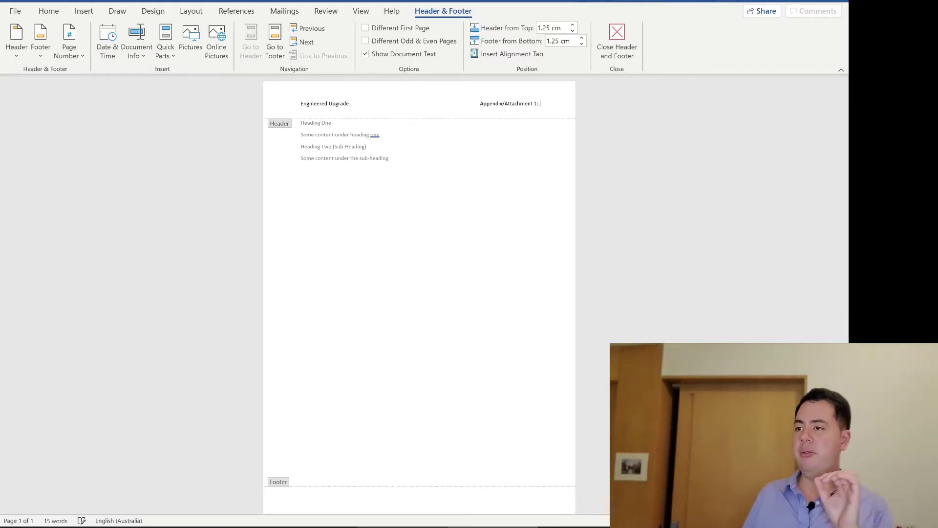
{"action": "type", "text": "Title of Attachment"}
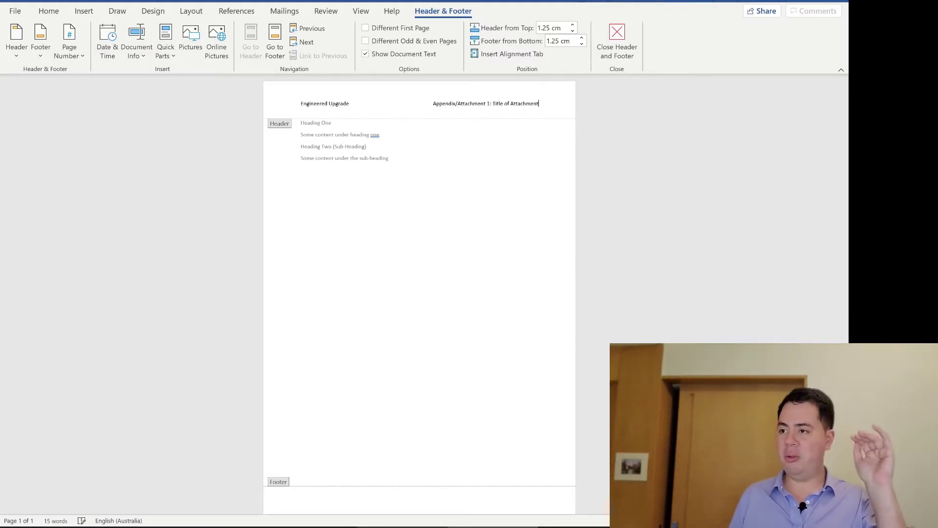
{"action": "double_click", "coordinate": [487, 205]}
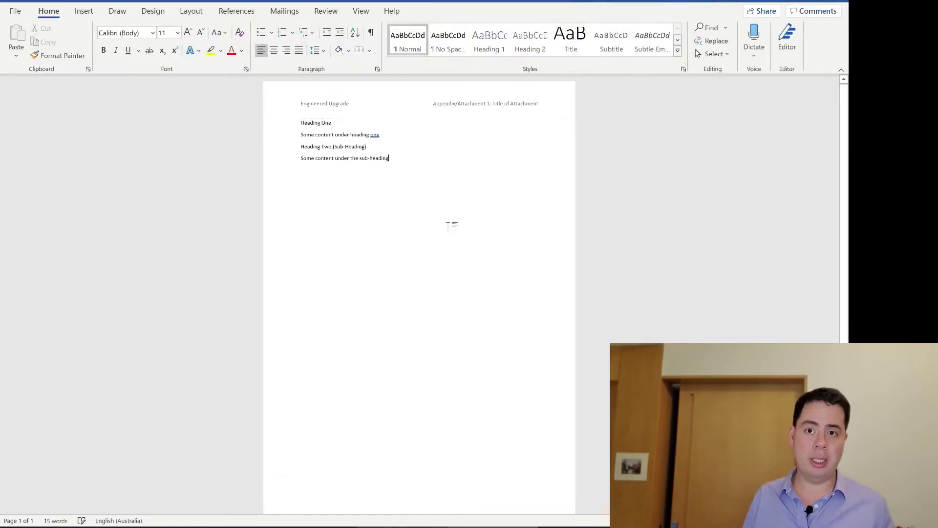
{"action": "double_click", "coordinate": [453, 108]}
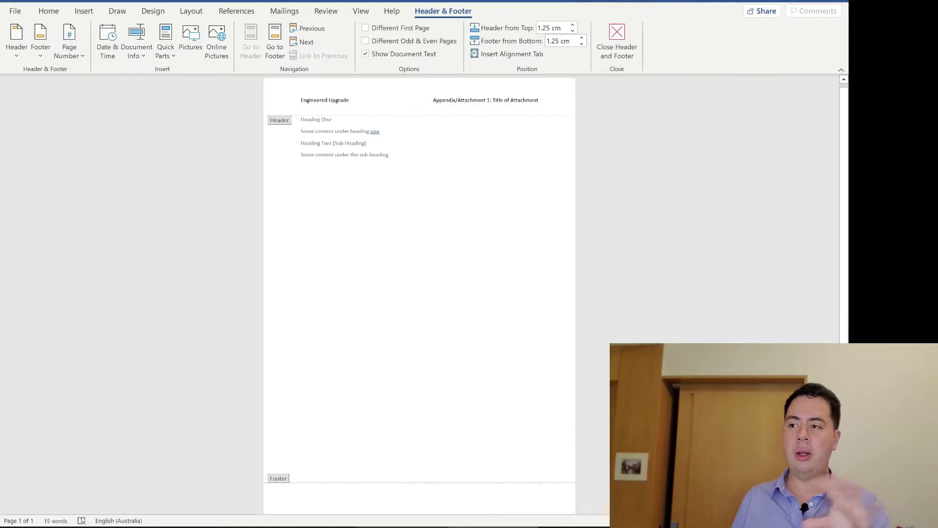
{"action": "double_click", "coordinate": [453, 143]}
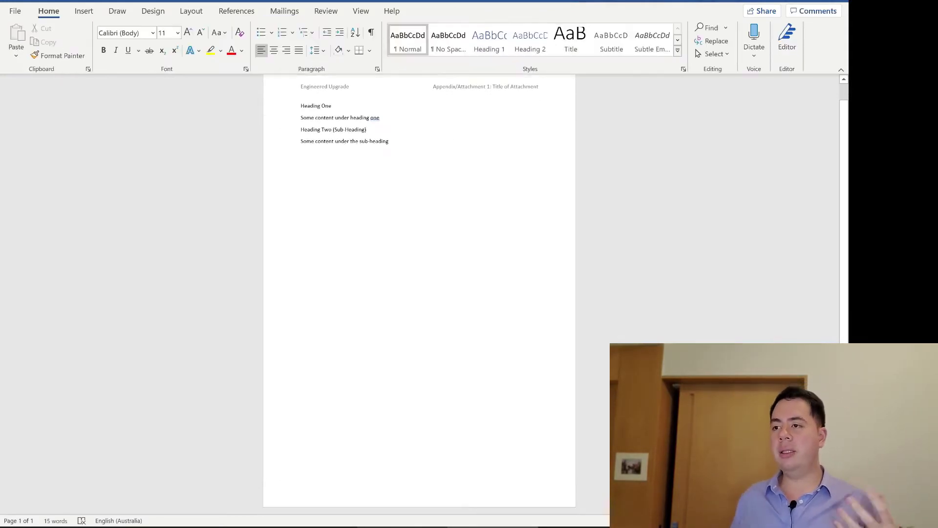
- Type 'Reference Number' in the footer, then add a right-aligned tab followed by 'Page'
{"action": "double_click", "coordinate": [406, 484]}
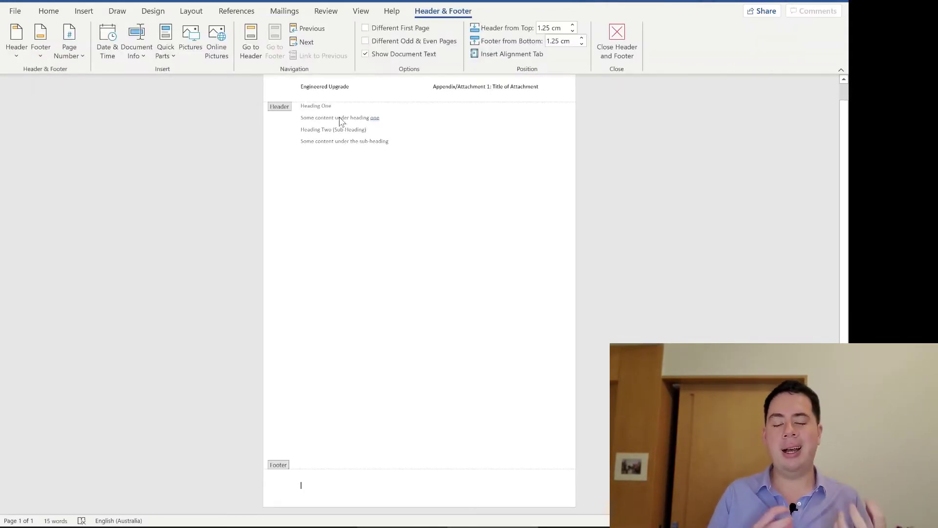
{"action": "type", "text": "Reference "}
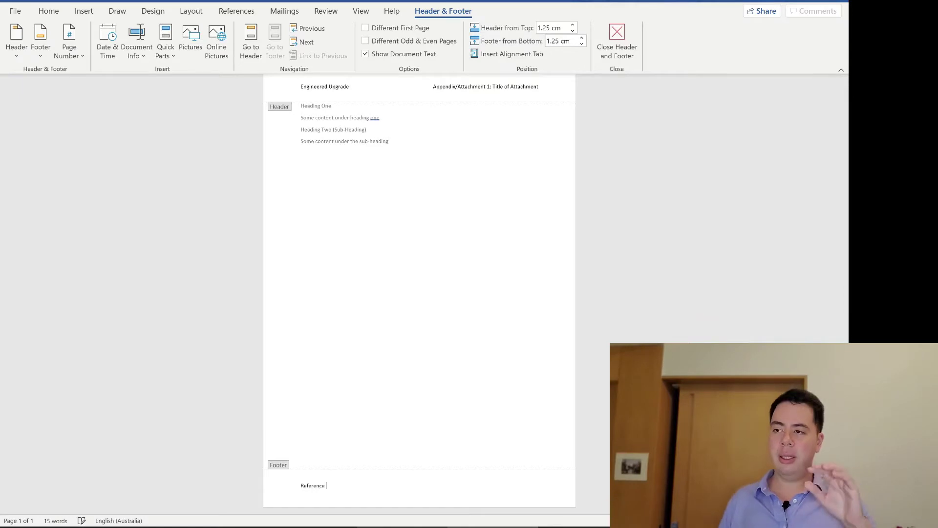
{"action": "type", "text": "Number (if applicable"}
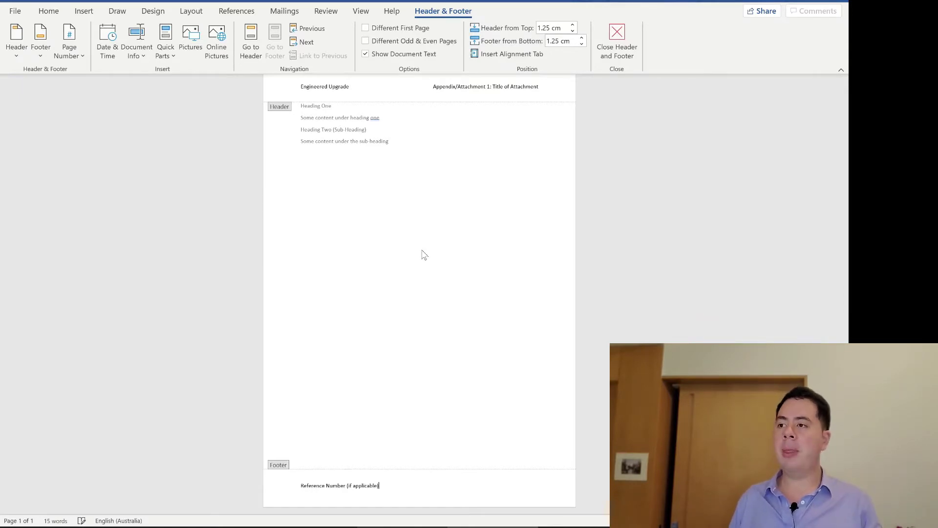
{"action": "left_click", "coordinate": [513, 54]}
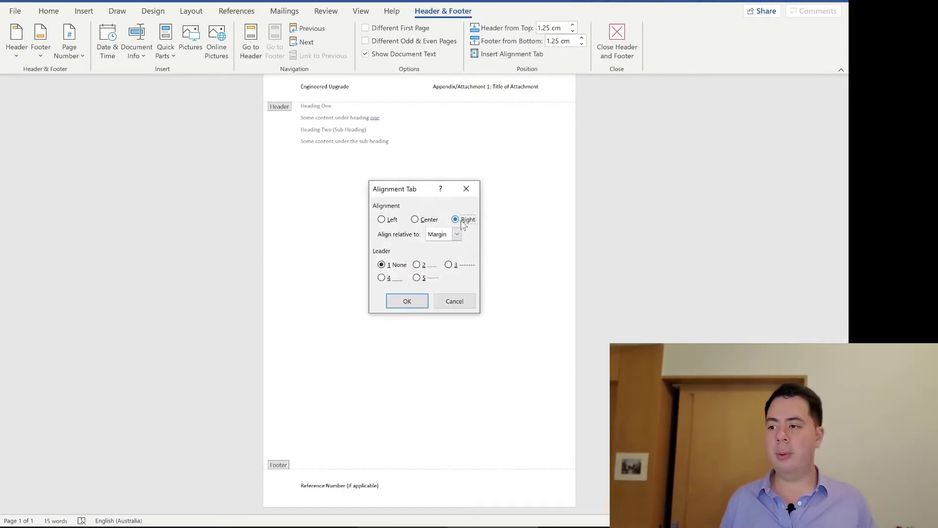
{"action": "left_click", "coordinate": [421, 302]}
{"action": "type", "text": "Pag"}
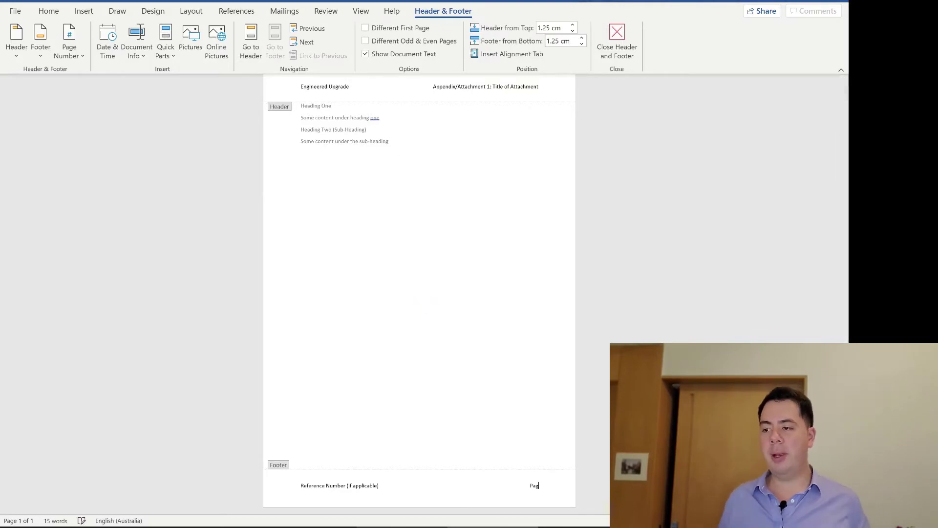
{"action": "type", "text": "e"}
{"action": "left_click", "coordinate": [136, 48]}
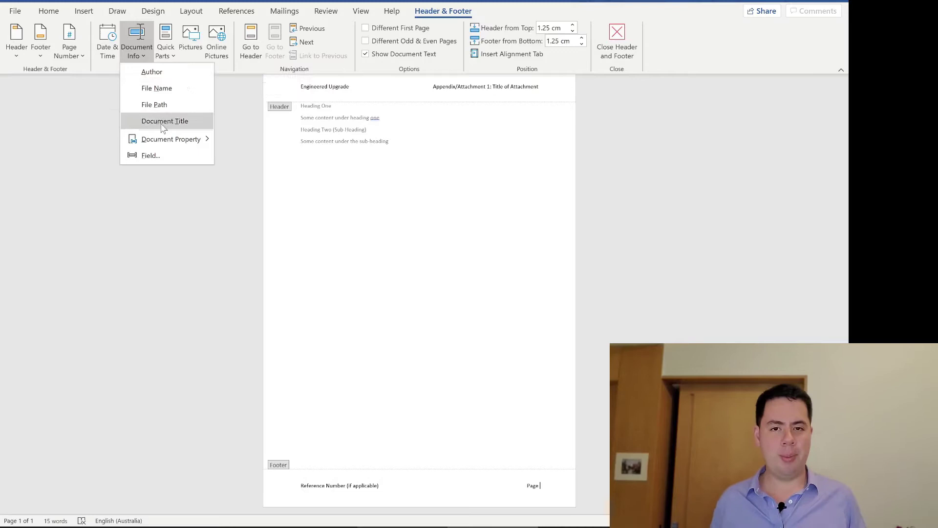
- Open the Field dialog and find the Page field in the field list
{"action": "mouse_move", "coordinate": [164, 138]}
{"action": "left_click", "coordinate": [150, 155]}
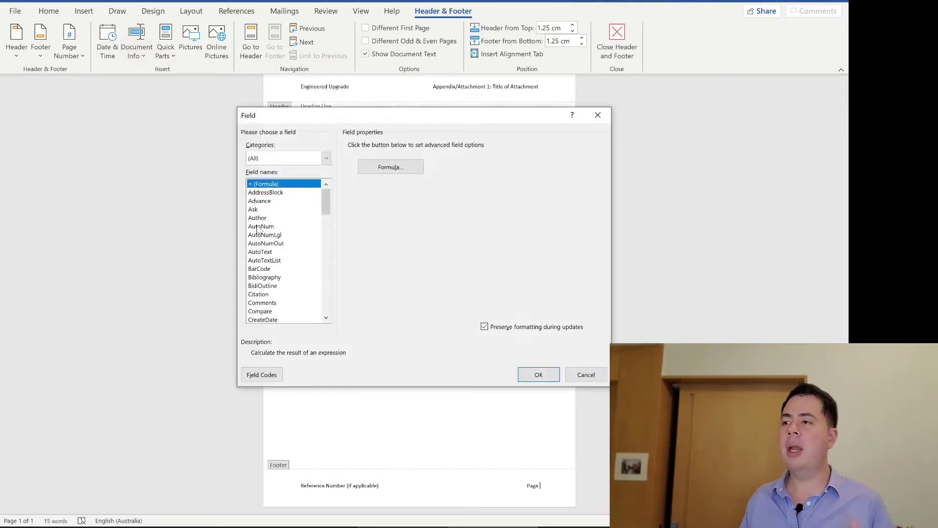
{"action": "left_click_drag", "start_coordinate": [326, 202], "coordinate": [321, 279]}
{"action": "left_click", "coordinate": [283, 277]}
{"action": "left_click", "coordinate": [281, 286]}
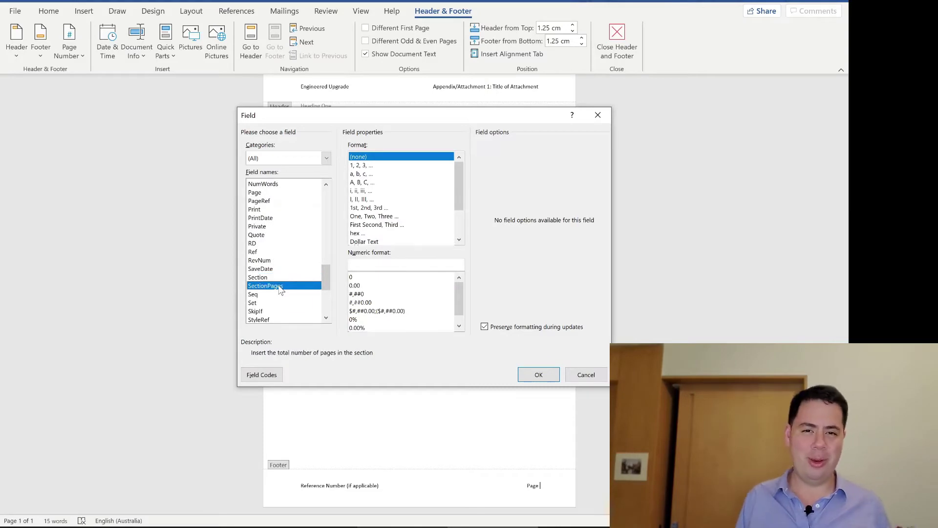
{"action": "left_click", "coordinate": [268, 193]}
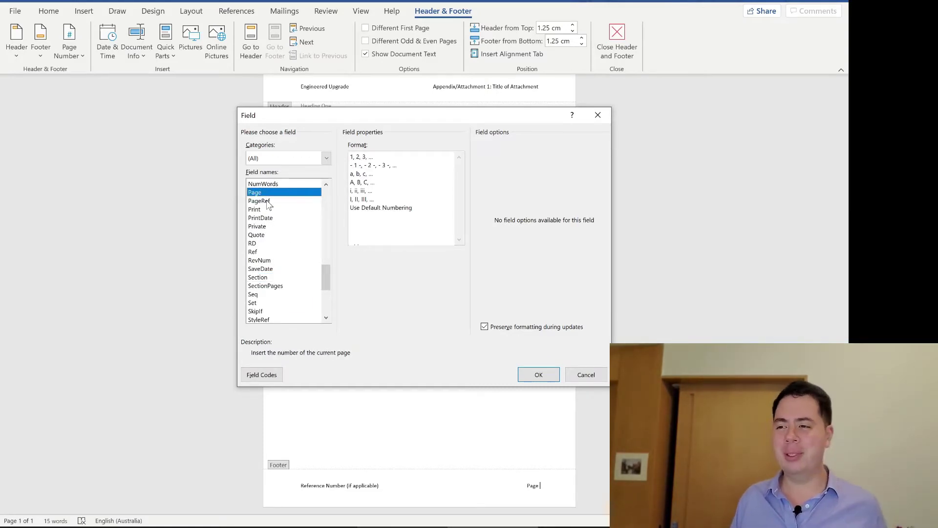
- Insert the Page field in 1, 2, 3 format after 'Page', then close the footer
{"action": "mouse_move", "coordinate": [327, 292]}
{"action": "left_mouse_down"}
{"action": "mouse_move", "coordinate": [320, 311]}
{"action": "mouse_move", "coordinate": [327, 249]}
{"action": "mouse_move", "coordinate": [326, 275]}
{"action": "left_mouse_up"}
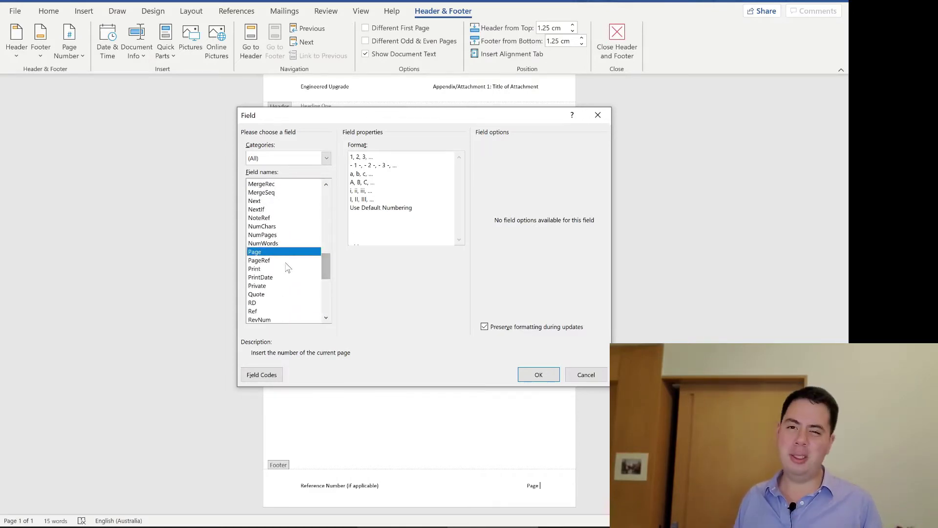
{"action": "left_click", "coordinate": [287, 267]}
{"action": "left_click", "coordinate": [287, 253]}
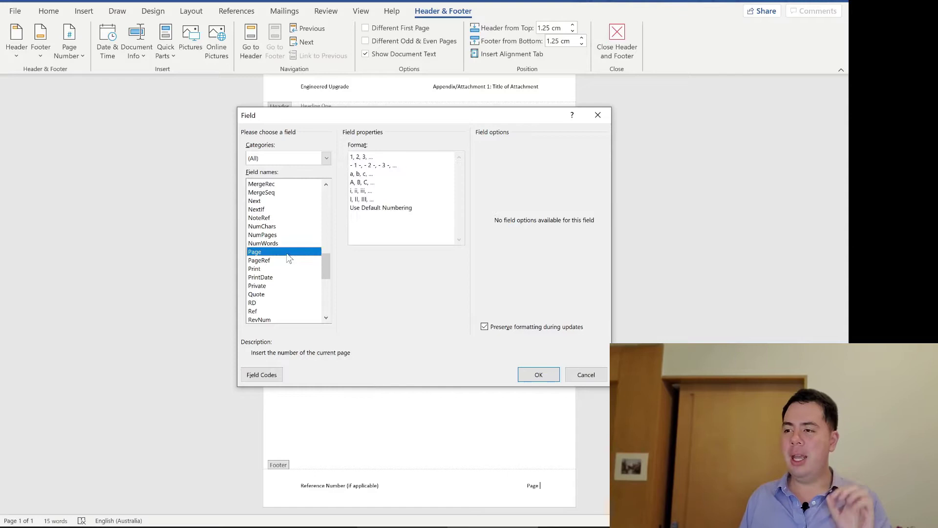
{"action": "left_click_drag", "start_coordinate": [321, 263], "coordinate": [324, 288]}
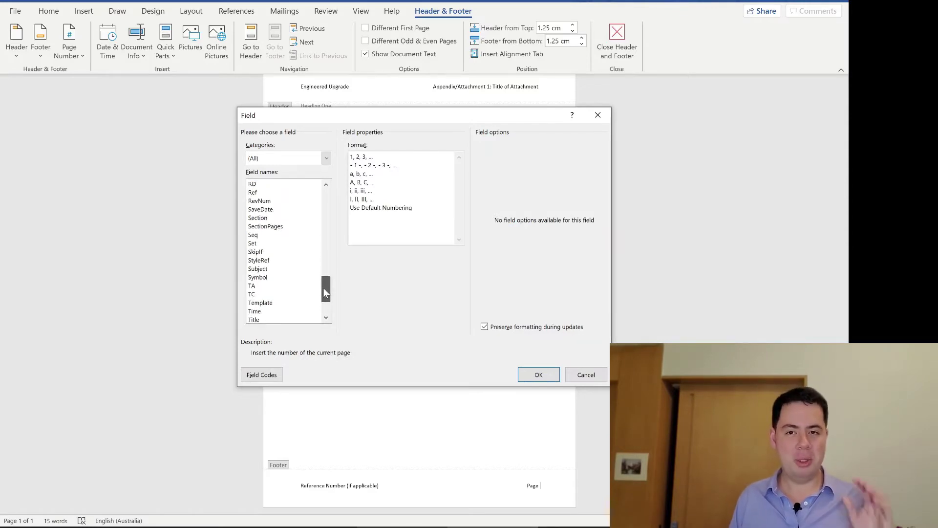
{"action": "left_click", "coordinate": [281, 234]}
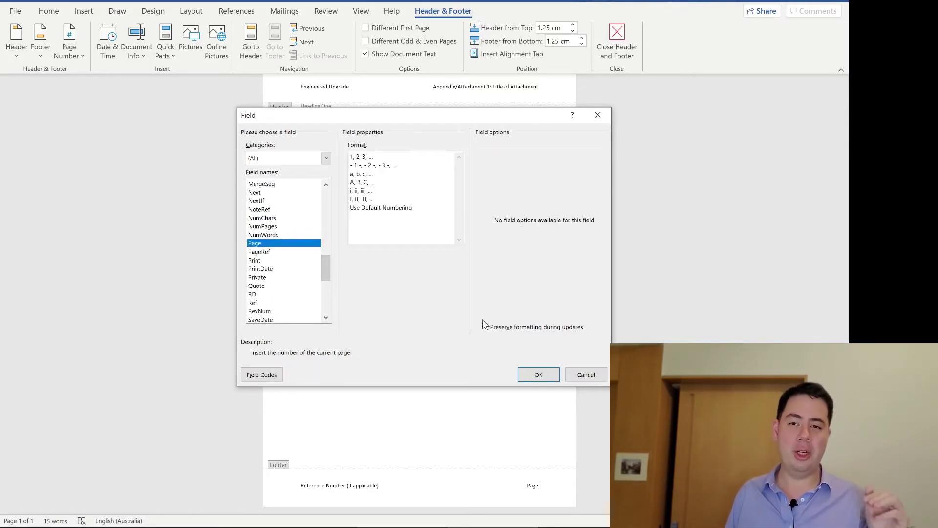
{"action": "left_click", "coordinate": [376, 157]}
{"action": "left_click", "coordinate": [538, 375]}
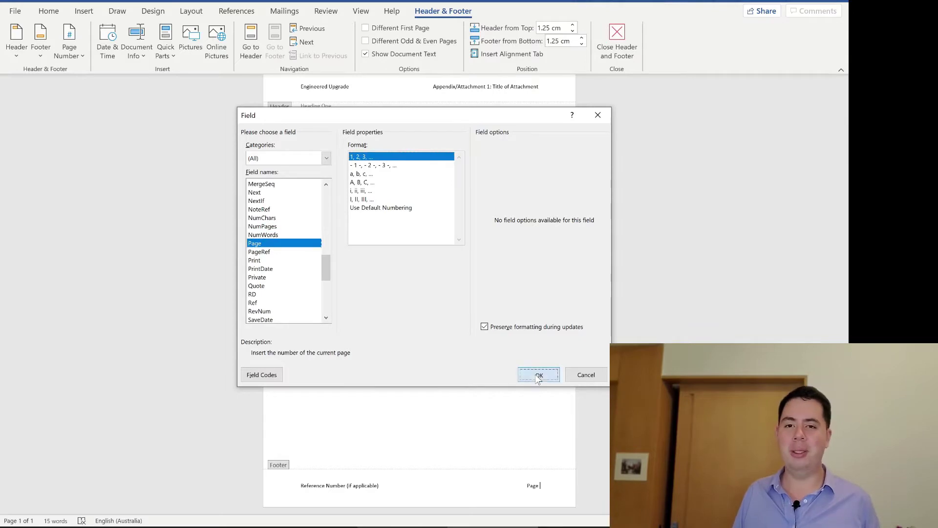
{"action": "double_click", "coordinate": [491, 360]}
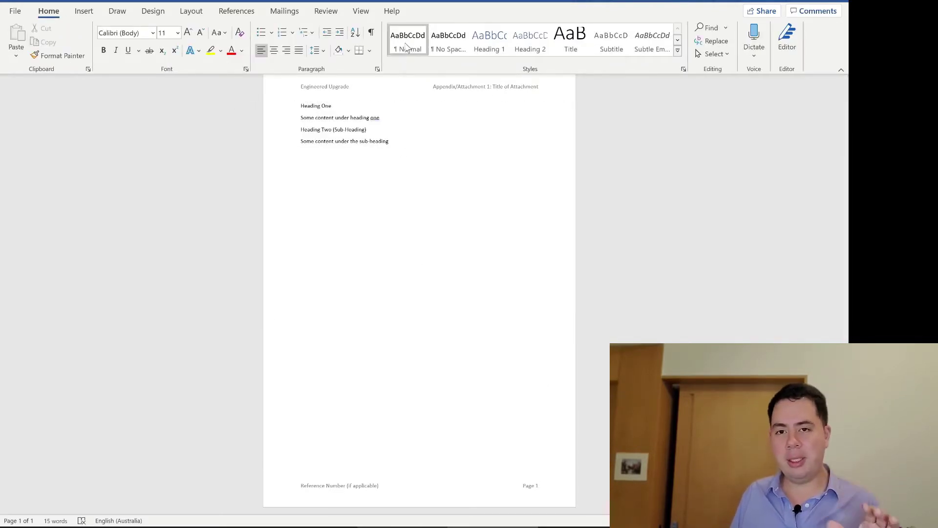
- Change the Normal style's font to Arial
{"action": "right_click", "coordinate": [407, 47]}
{"action": "left_click", "coordinate": [438, 68]}
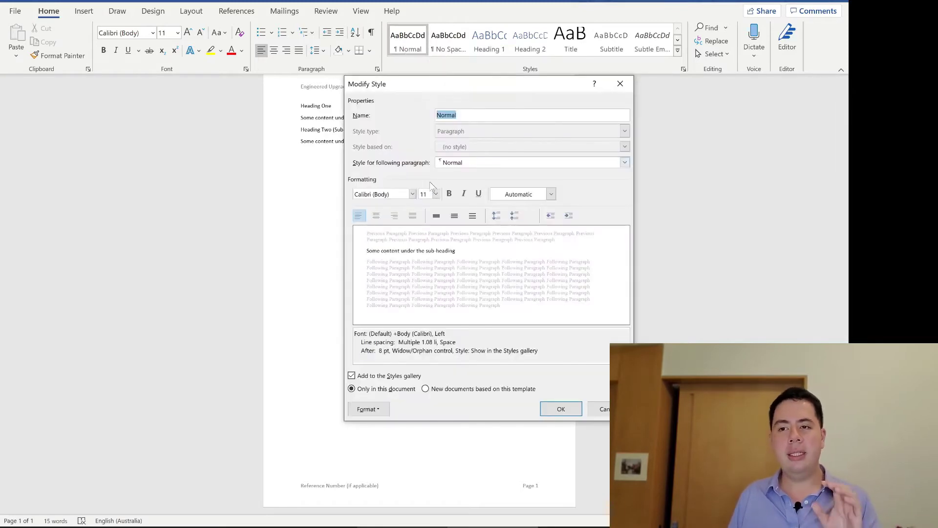
{"action": "left_click", "coordinate": [413, 194]}
{"action": "left_click", "coordinate": [370, 230]}
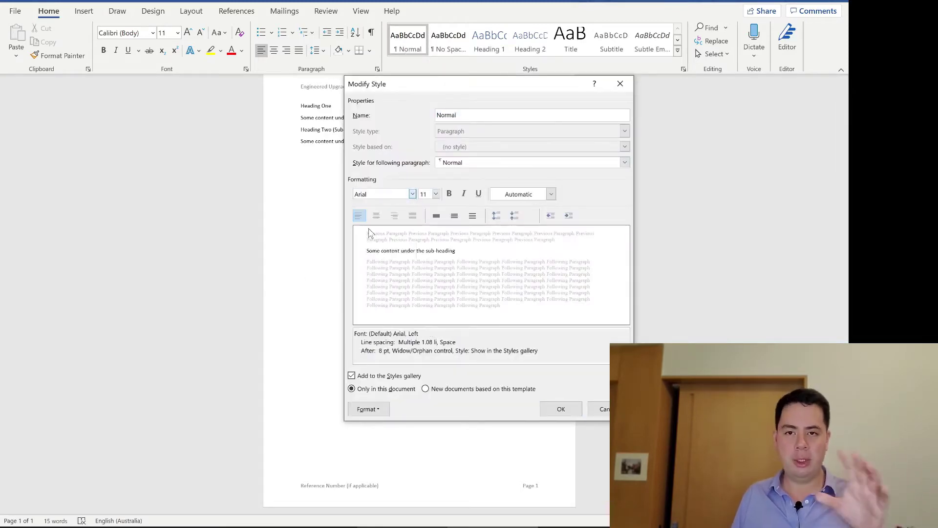
{"action": "left_click", "coordinate": [561, 408]}
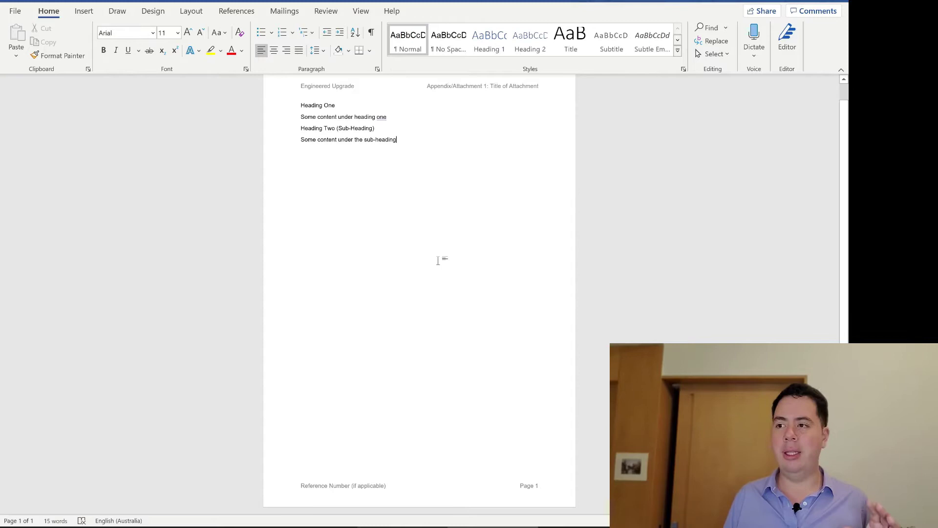
- Apply the Heading 1 style to the 'Heading One' line
{"action": "scroll", "coordinate": [429, 250], "scroll_direction": "up", "scroll_amount": 1}
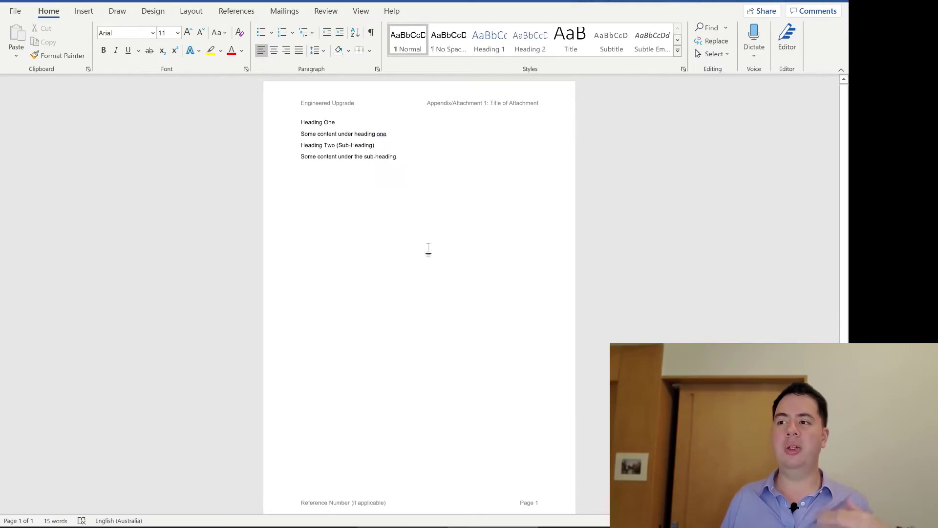
{"action": "left_click", "coordinate": [490, 48]}
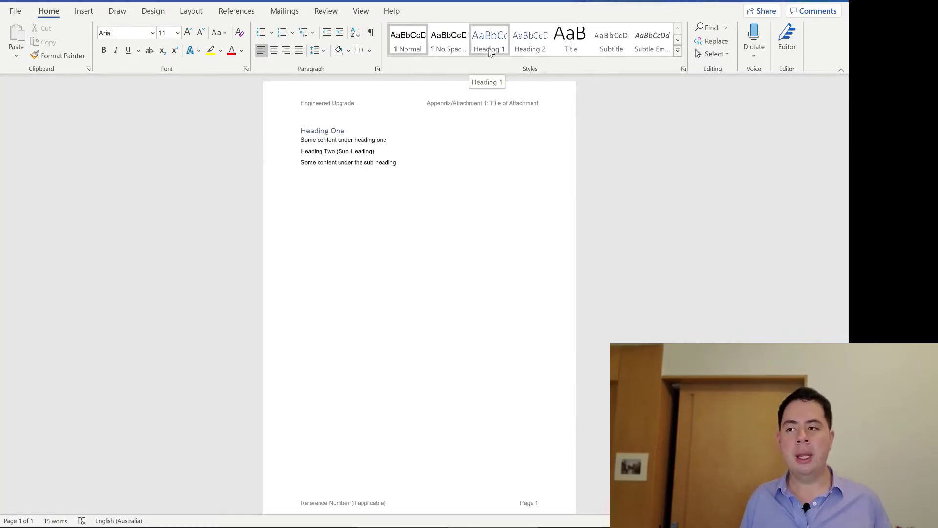
{"action": "left_click", "coordinate": [488, 45]}
- Try Arial and a new colour in the Heading 1 style, then cancel without changes
{"action": "right_click", "coordinate": [493, 48]}
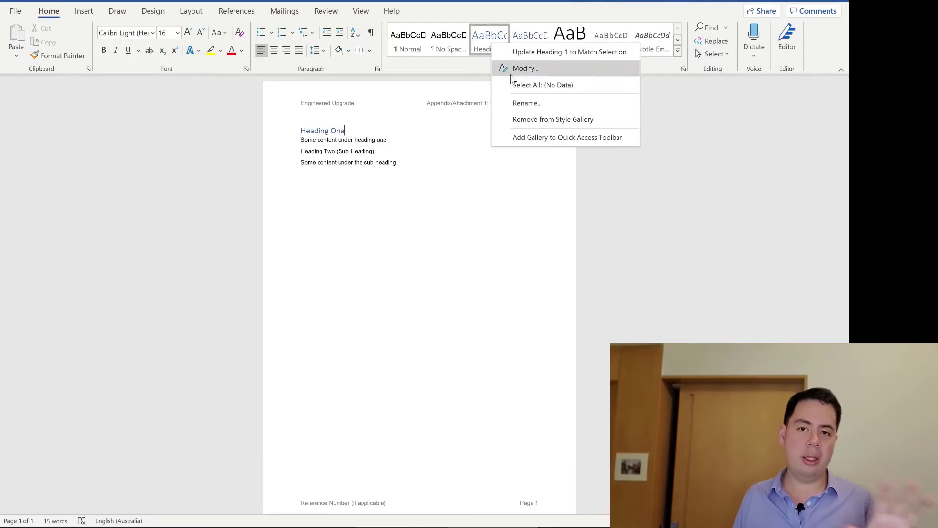
{"action": "left_click", "coordinate": [525, 69]}
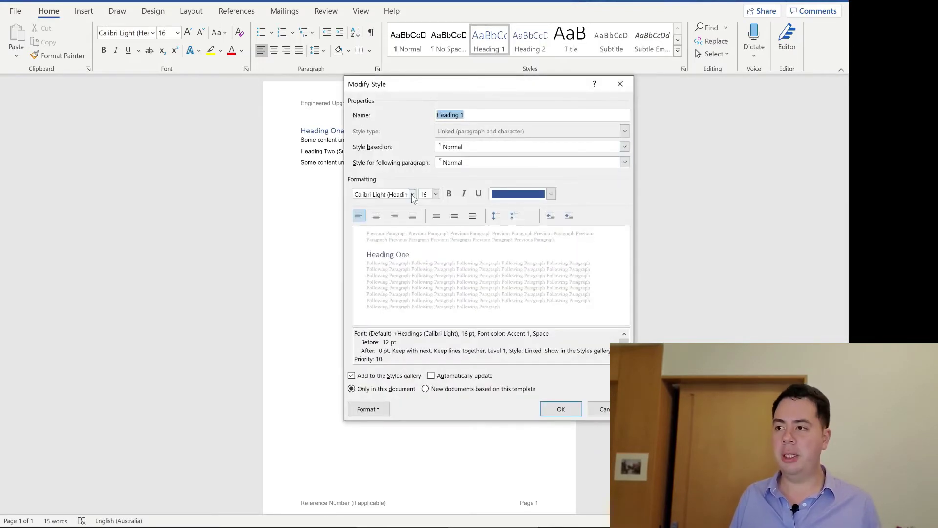
{"action": "left_click", "coordinate": [413, 195]}
{"action": "left_click", "coordinate": [380, 238]}
{"action": "left_click", "coordinate": [551, 194]}
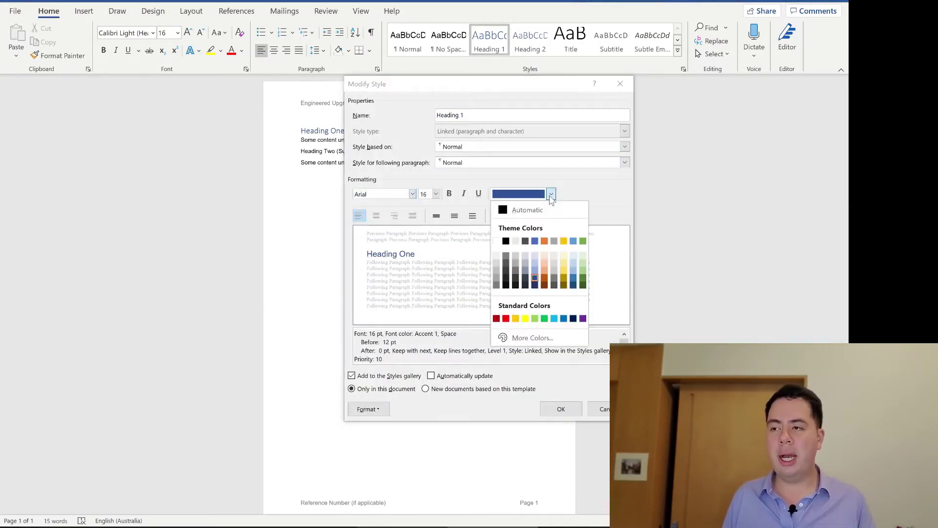
{"action": "left_click", "coordinate": [551, 195]}
{"action": "left_click", "coordinate": [599, 409]}
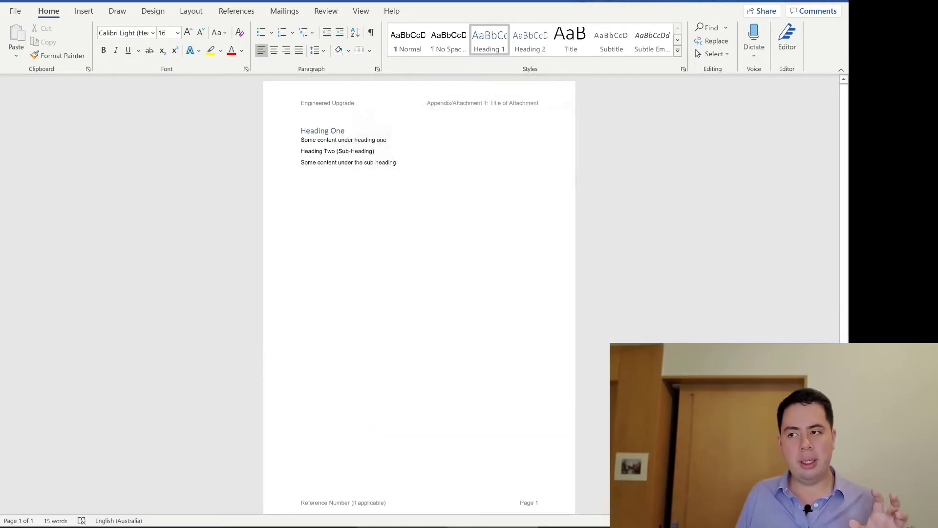
{"action": "right_click", "coordinate": [495, 53]}
{"action": "left_click", "coordinate": [511, 72]}
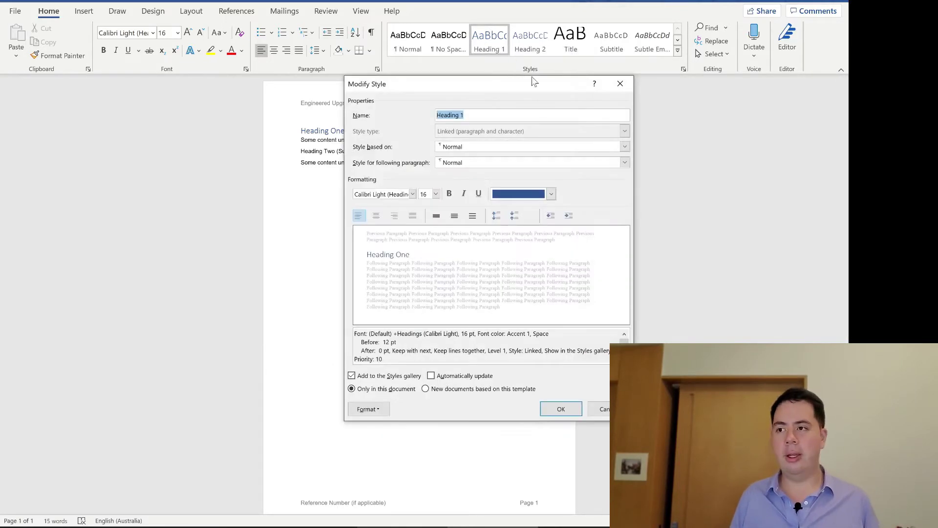
{"action": "left_click", "coordinate": [614, 91]}
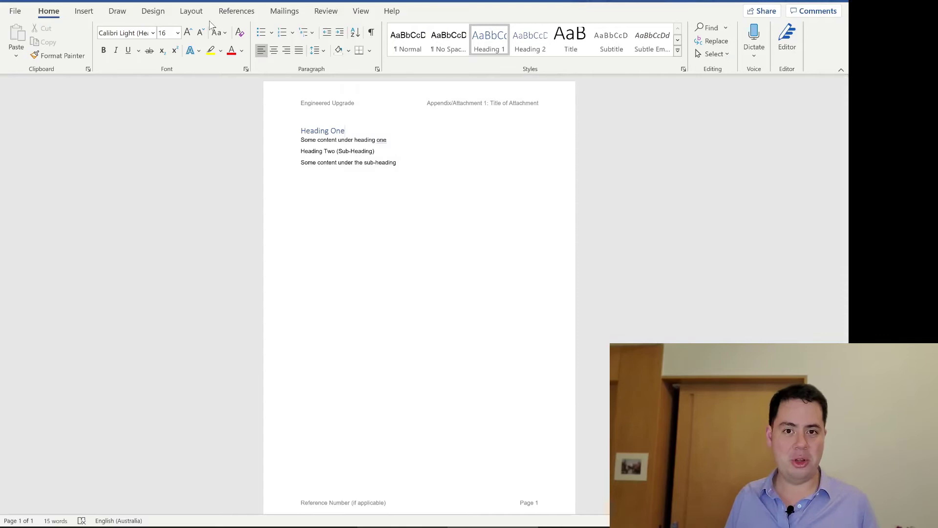
- Apply the Engineered Upgrade colour scheme from Design > Colors
{"action": "left_click", "coordinate": [151, 11]}
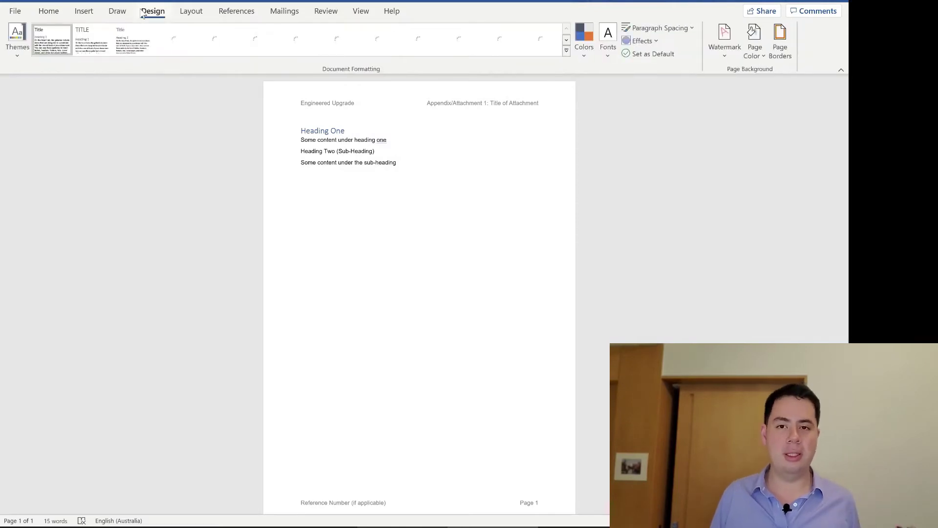
{"action": "left_click", "coordinate": [585, 51]}
{"action": "left_click", "coordinate": [651, 101]}
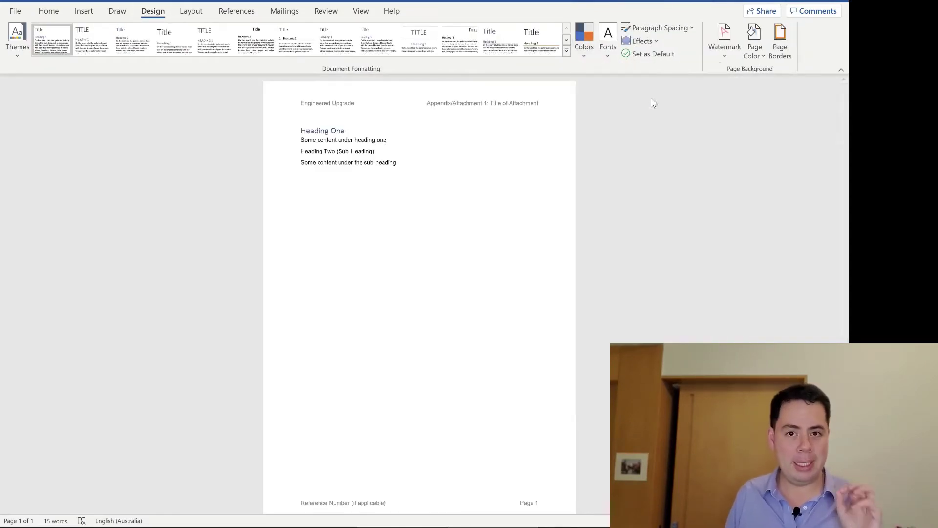
- Set the Heading 1 style's font to Arial in medium blue
{"action": "left_click", "coordinate": [52, 13]}
{"action": "right_click", "coordinate": [482, 42]}
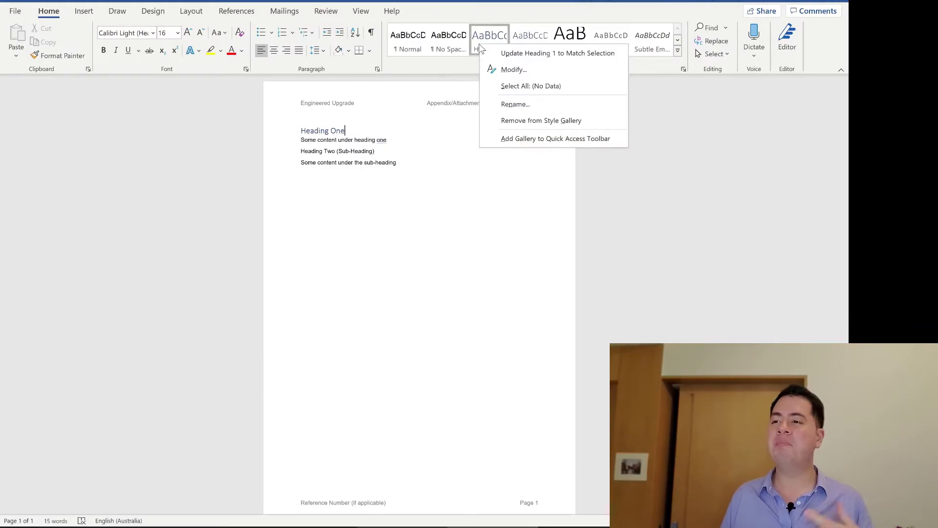
{"action": "left_click", "coordinate": [514, 74]}
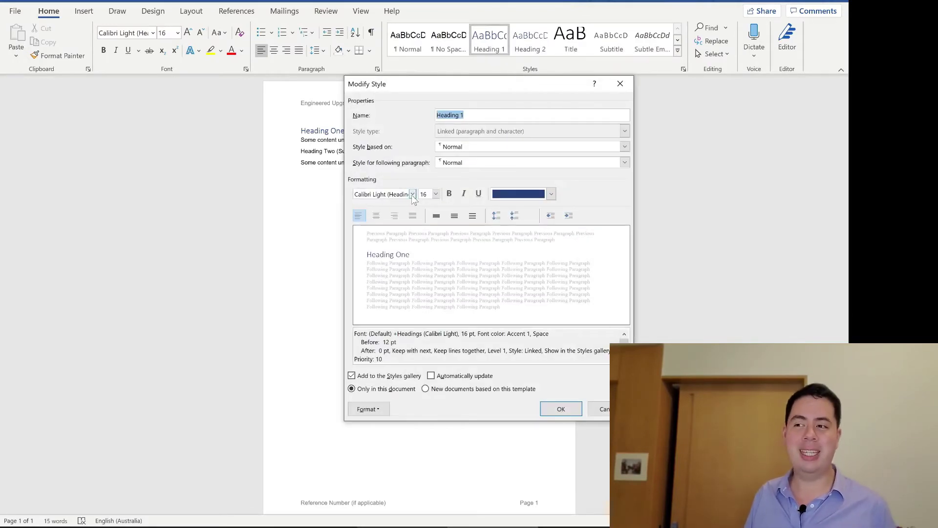
{"action": "left_click", "coordinate": [413, 196]}
{"action": "left_click", "coordinate": [373, 225]}
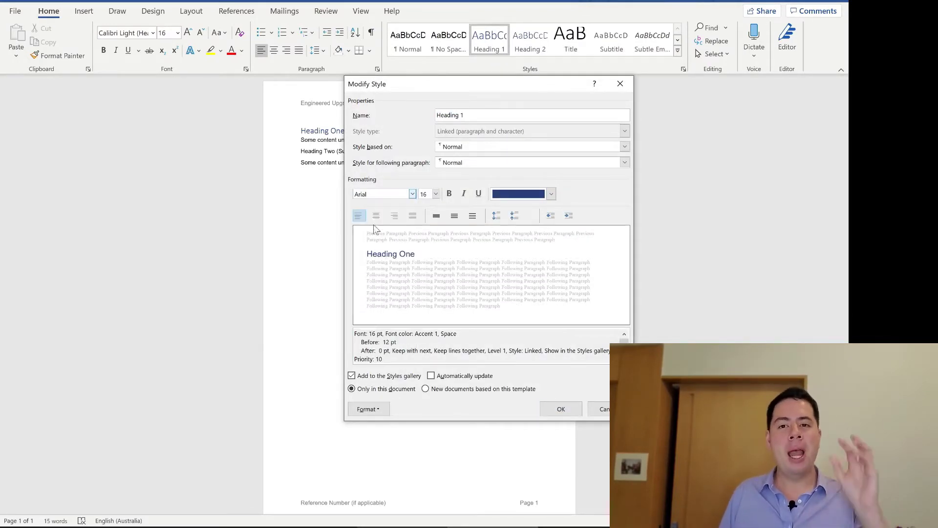
{"action": "left_click", "coordinate": [553, 193]}
{"action": "left_click", "coordinate": [535, 242]}
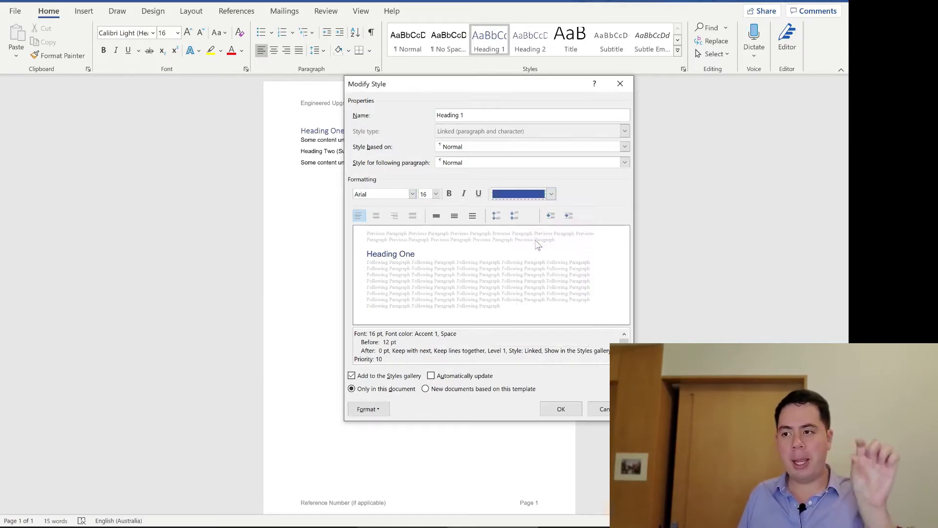
- Make Heading 1 bold with 6 pt spacing after and save the style
{"action": "left_click", "coordinate": [368, 409]}
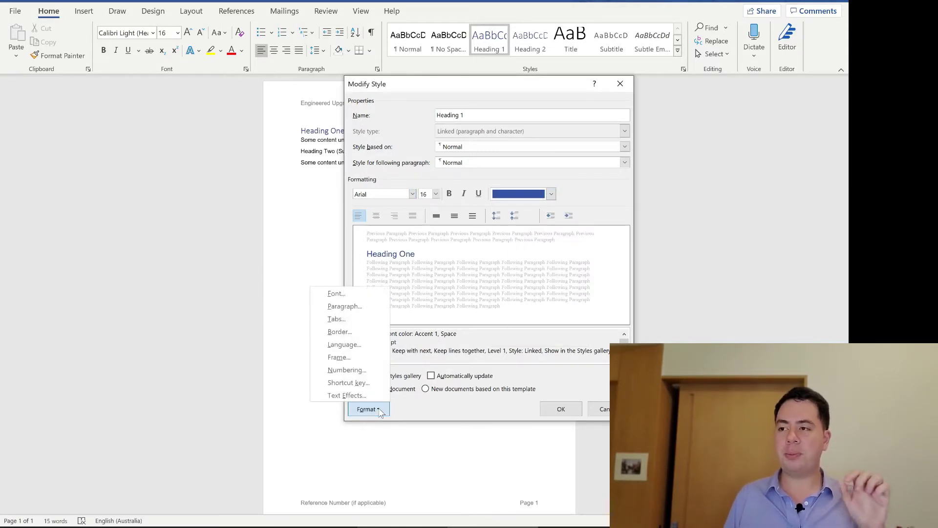
{"action": "left_click", "coordinate": [450, 194]}
{"action": "left_click", "coordinate": [450, 194]}
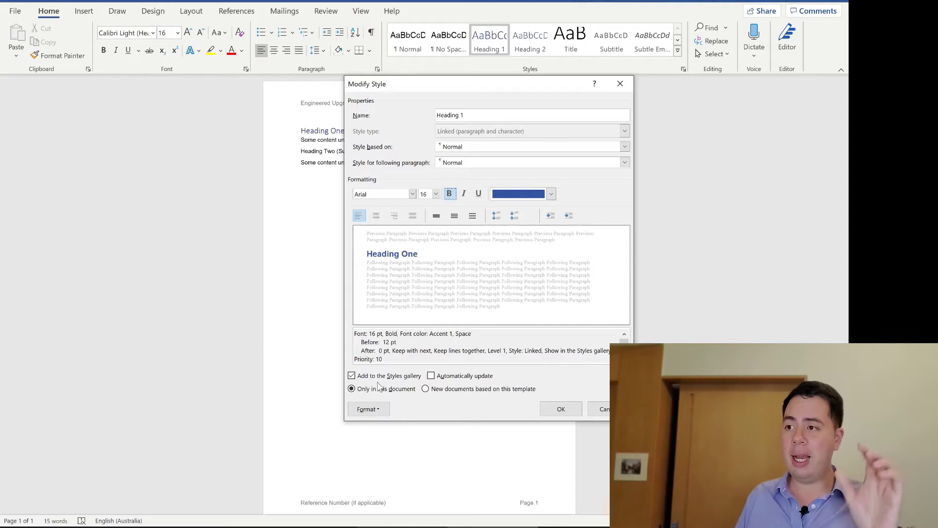
{"action": "left_click", "coordinate": [368, 409]}
{"action": "left_click", "coordinate": [345, 307]}
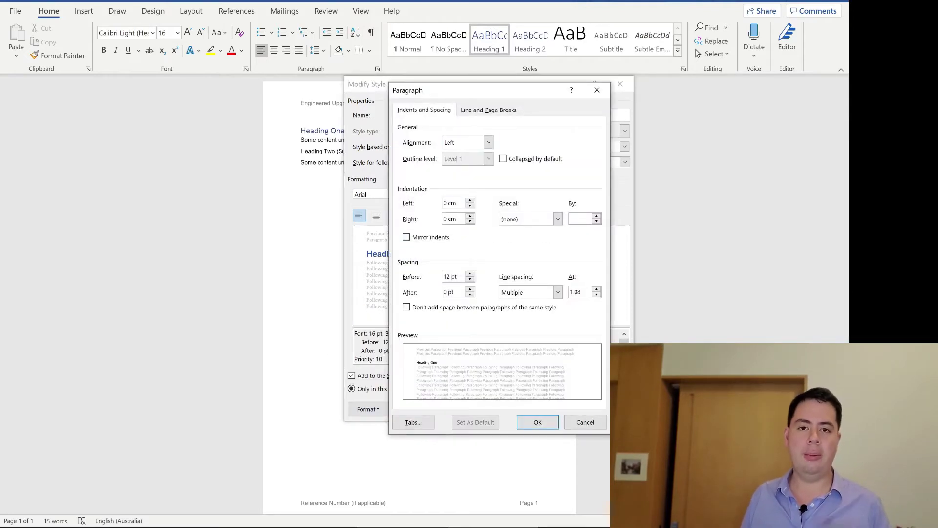
{"action": "left_click", "coordinate": [537, 420]}
{"action": "left_click", "coordinate": [559, 409]}
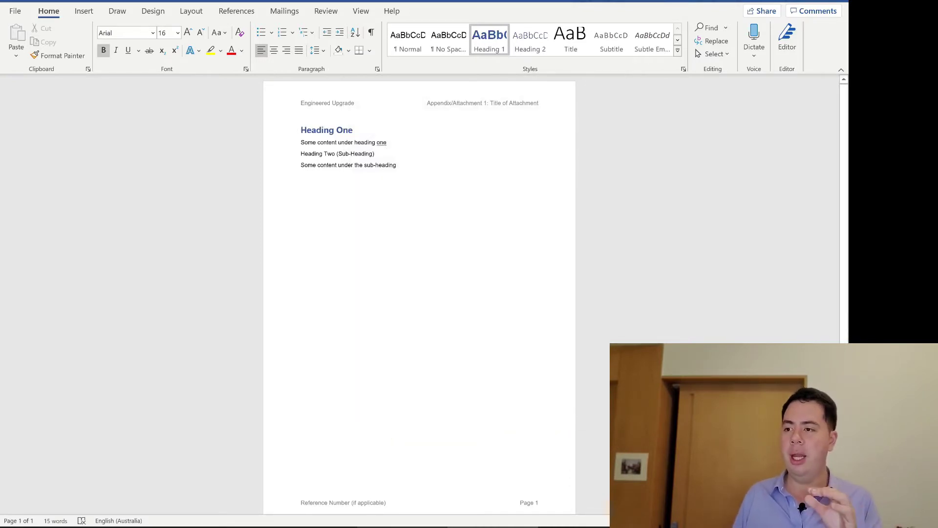
- Apply Heading 2 to the sub-heading and give the style 12 pt before, 6 pt after
{"action": "left_click", "coordinate": [533, 47]}
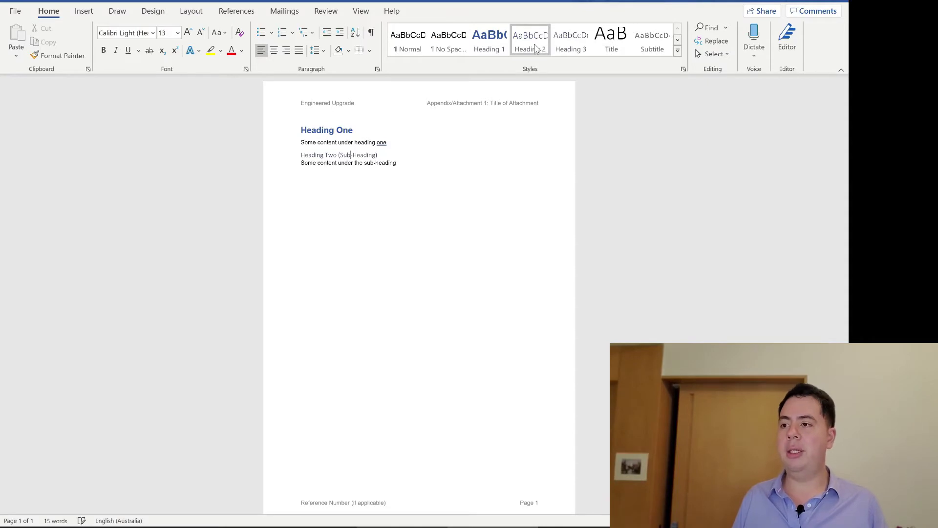
{"action": "right_click", "coordinate": [536, 47]}
{"action": "left_click", "coordinate": [603, 69]}
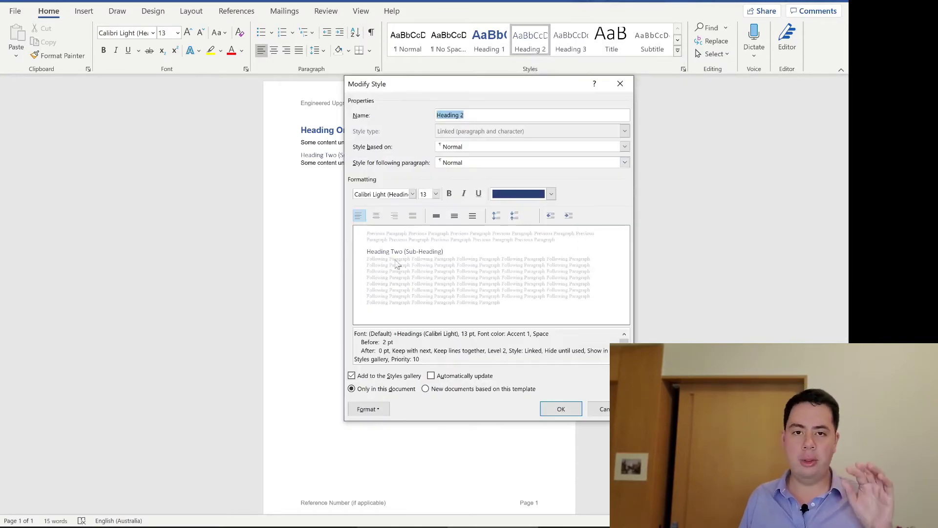
{"action": "left_click", "coordinate": [368, 409]}
{"action": "left_click", "coordinate": [352, 305]}
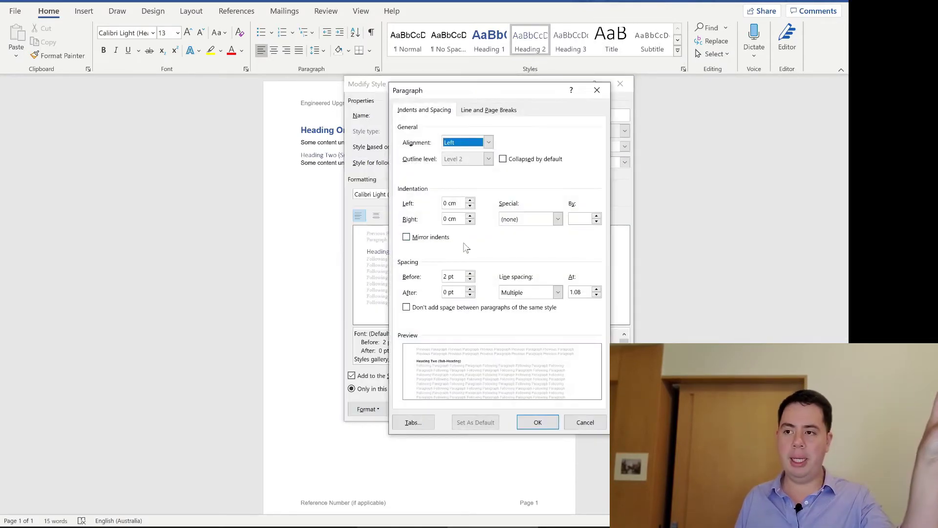
{"action": "left_click", "coordinate": [445, 276]}
{"action": "type", "text": "1"}
{"action": "key", "text": "Tab"}
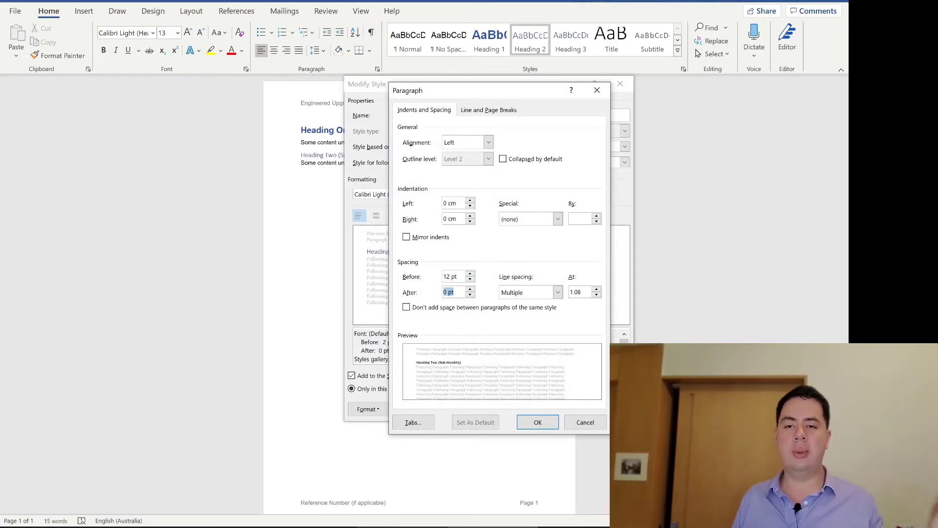
{"action": "left_click", "coordinate": [543, 423]}
- Set Heading 2's font to Arial at 12 pt and save the style
{"action": "left_click", "coordinate": [413, 194]}
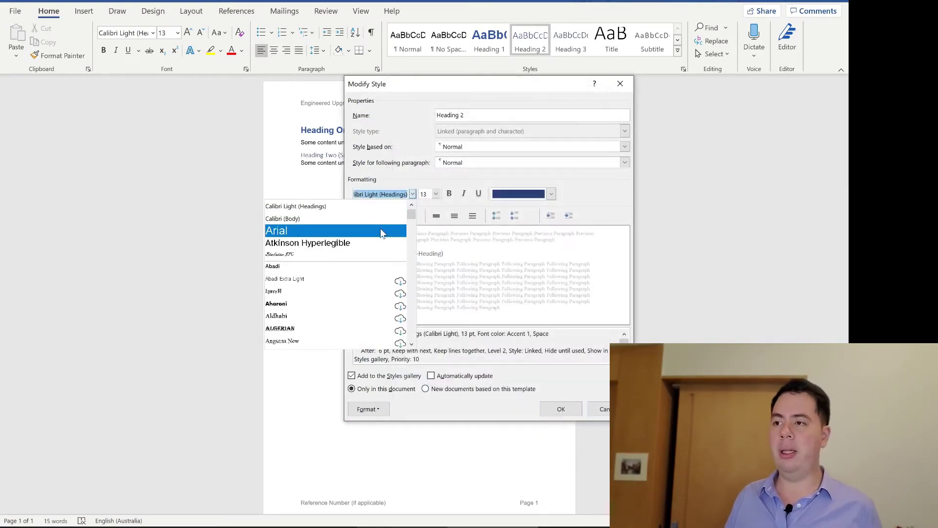
{"action": "left_click", "coordinate": [383, 230]}
{"action": "left_click", "coordinate": [436, 194]}
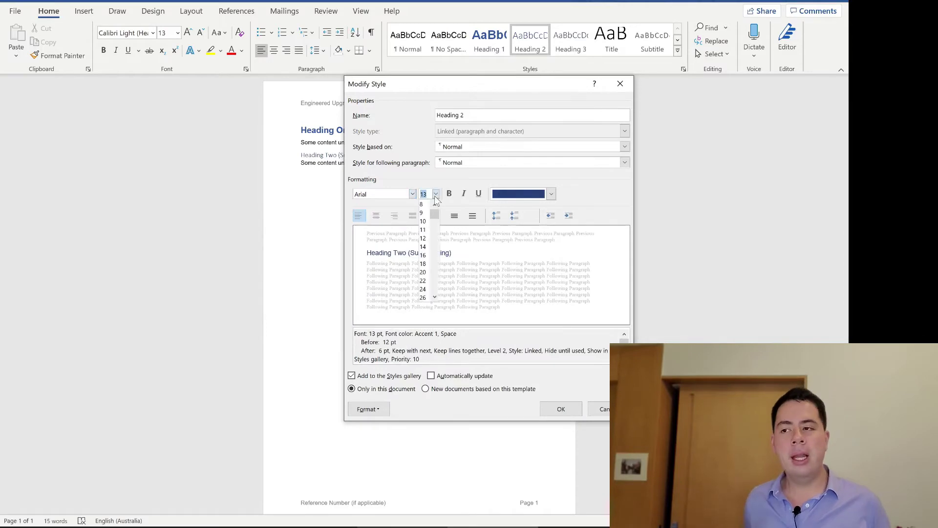
{"action": "left_click", "coordinate": [424, 239]}
{"action": "key", "text": "Return"}
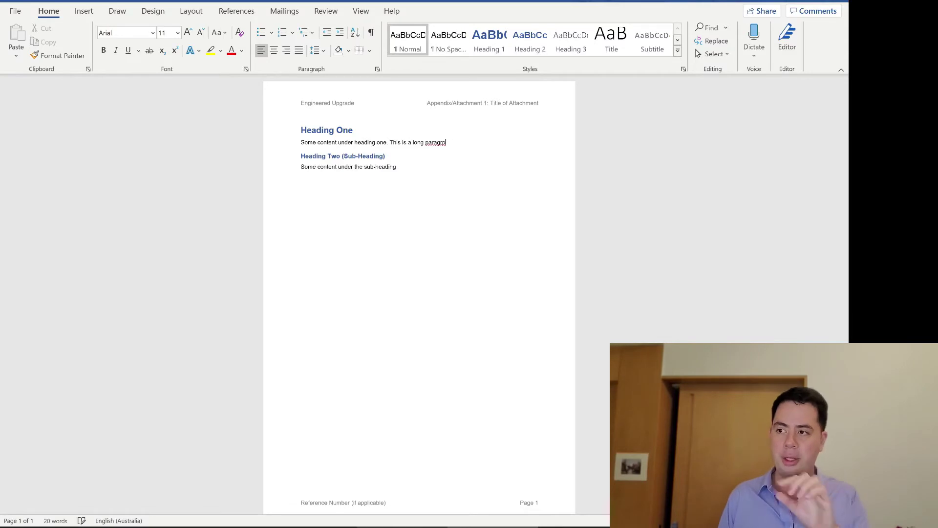
- Extend both body paragraphs with extra sample text, then press Ctrl+S to save
{"action": "type", "text": "that will fill in some t"}
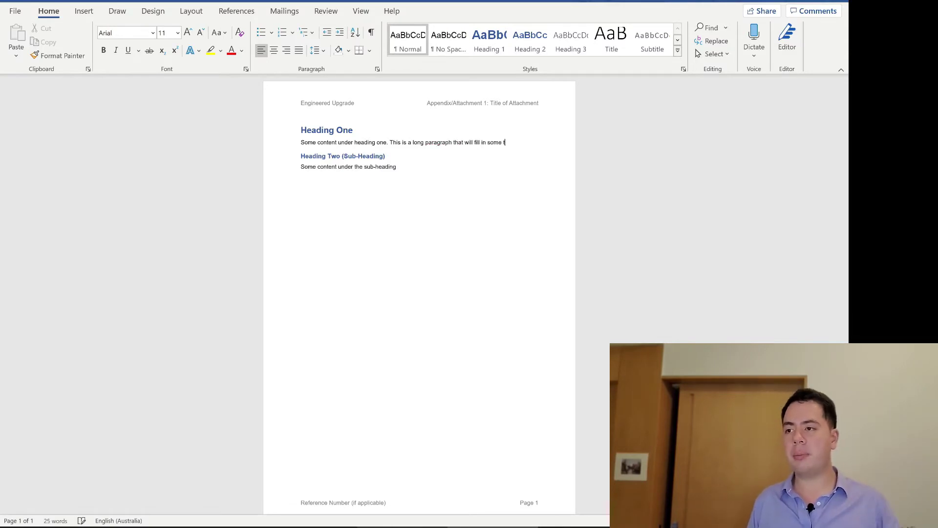
{"action": "type", "text": "you can see the effect."}
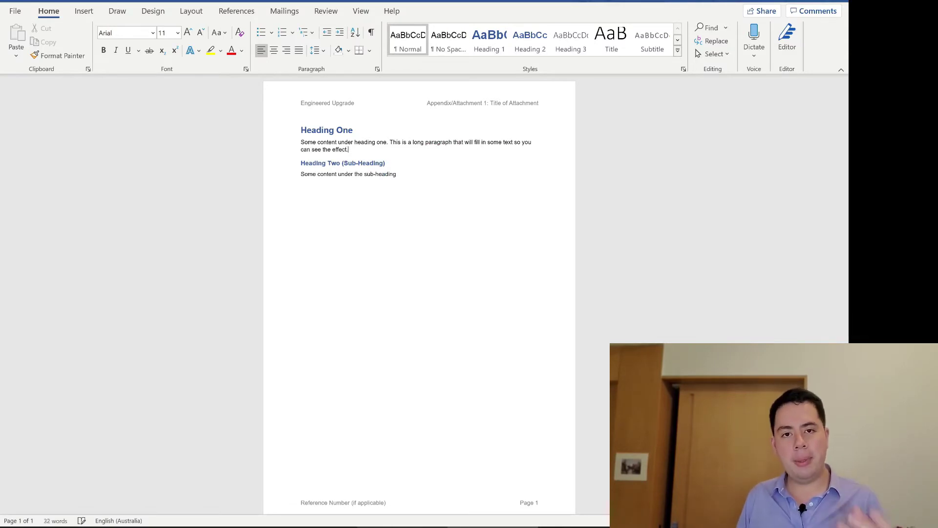
{"action": "left_click", "coordinate": [396, 174]}
{"action": "type", "text": ". This is a s"}
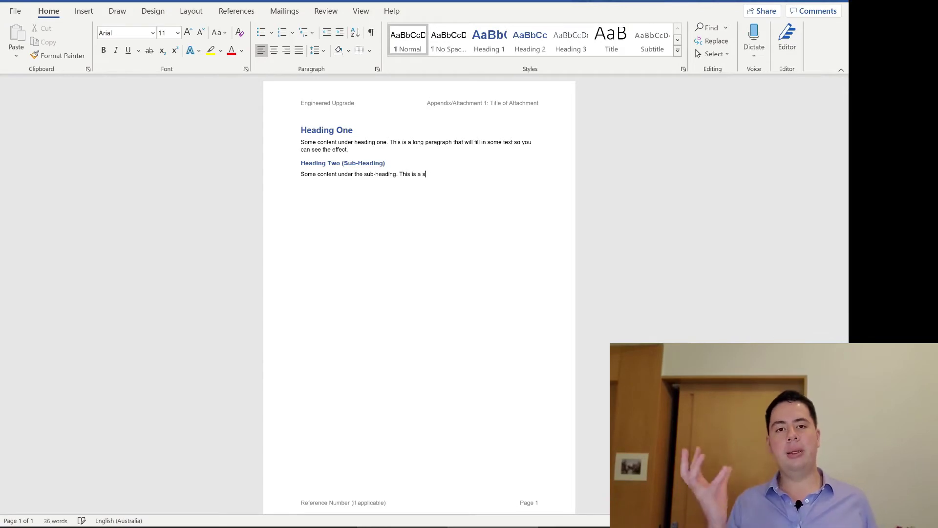
{"action": "type", "text": "lightly longer paragrap"}
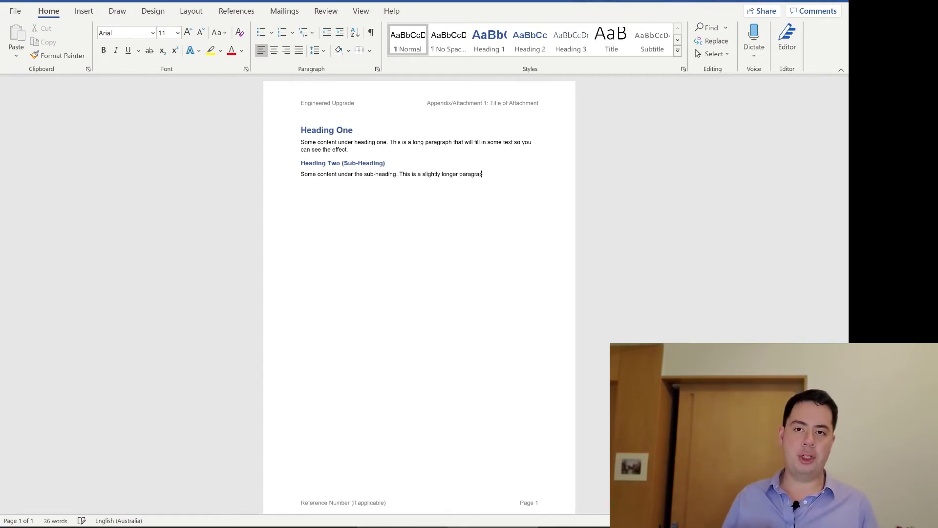
{"action": "type", "text": "n some text so you can see the effect"}
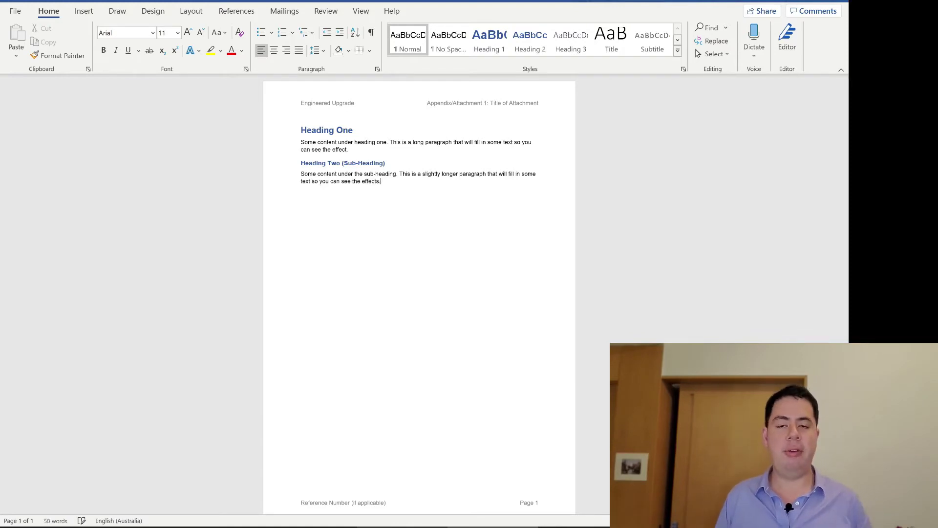
{"action": "type", "text": "s."}
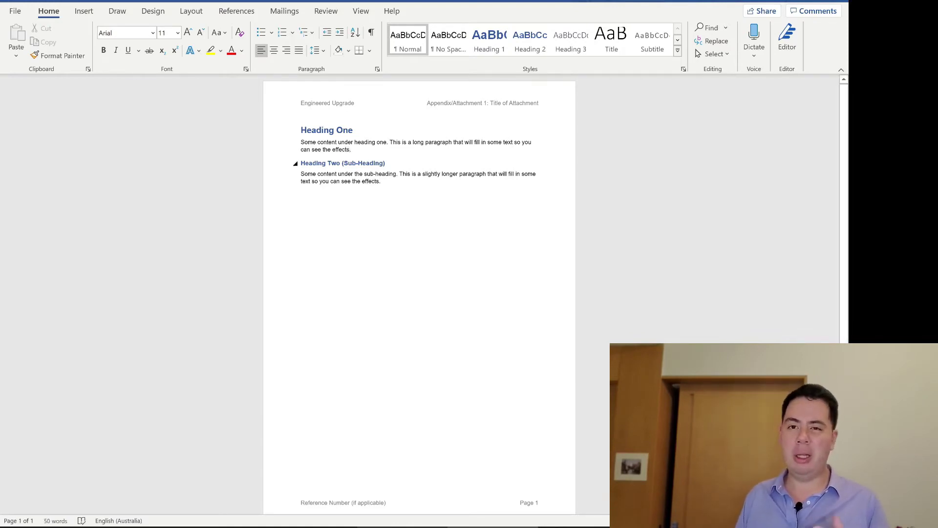
{"action": "key", "text": "ctrl+s"}
- Cancel the save and make the header's 'Engineered Upgrade' bold 16 pt Atkinson Hyperlegible
{"action": "left_click", "coordinate": [539, 352]}
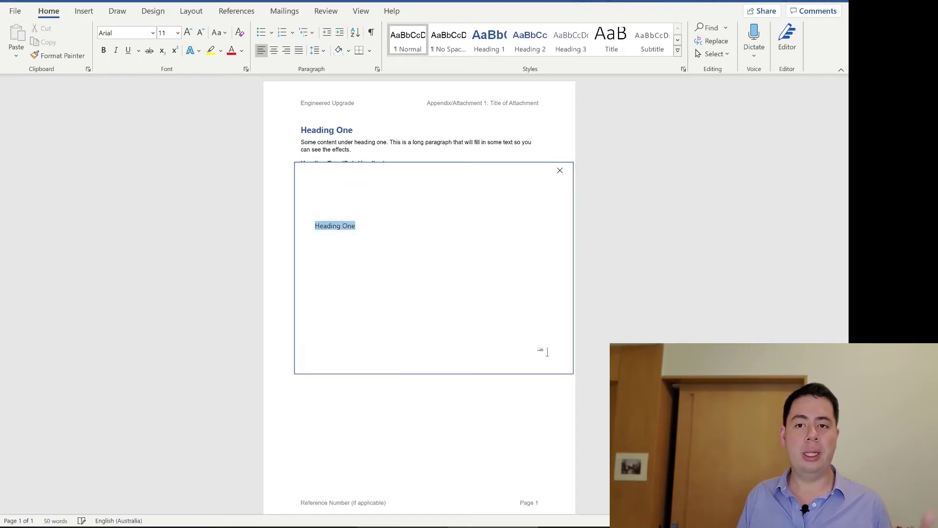
{"action": "double_click", "coordinate": [362, 106]}
{"action": "key", "text": "shift+Home"}
{"action": "key", "text": "ctrl+b"}
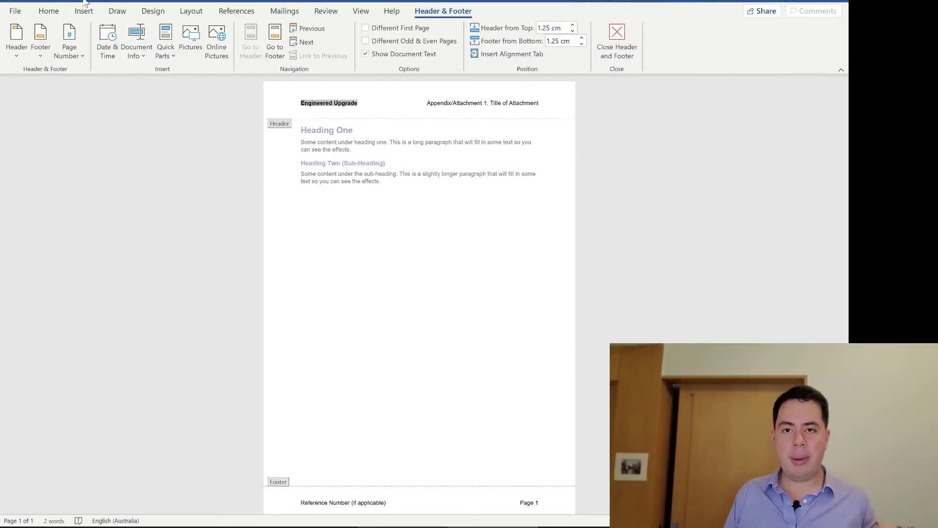
{"action": "left_click", "coordinate": [83, 13]}
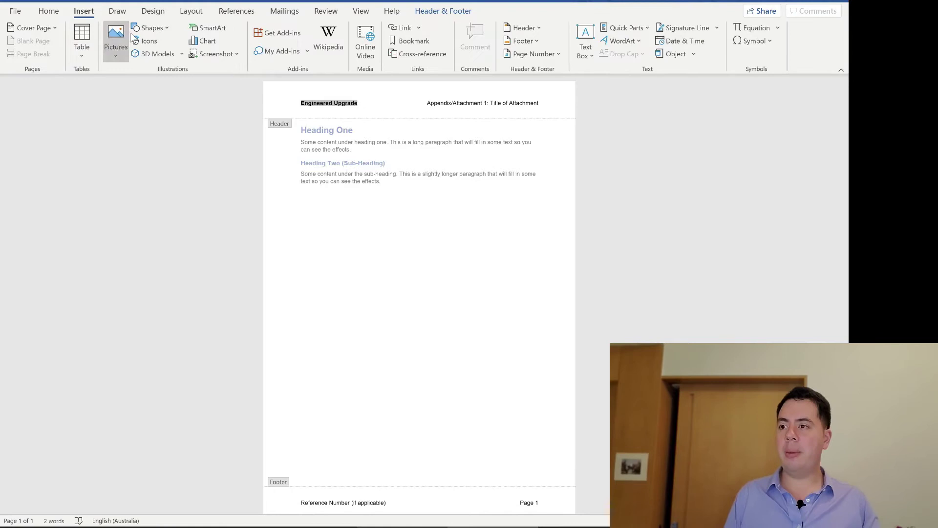
{"action": "left_click", "coordinate": [49, 12]}
{"action": "left_click", "coordinate": [188, 33]}
{"action": "left_click", "coordinate": [188, 32]}
{"action": "left_click", "coordinate": [188, 33]}
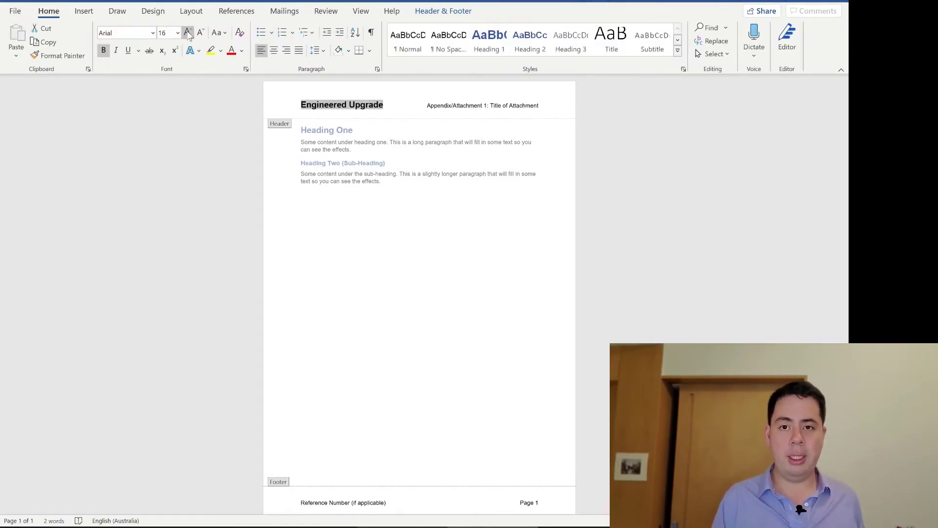
{"action": "left_click", "coordinate": [153, 33]}
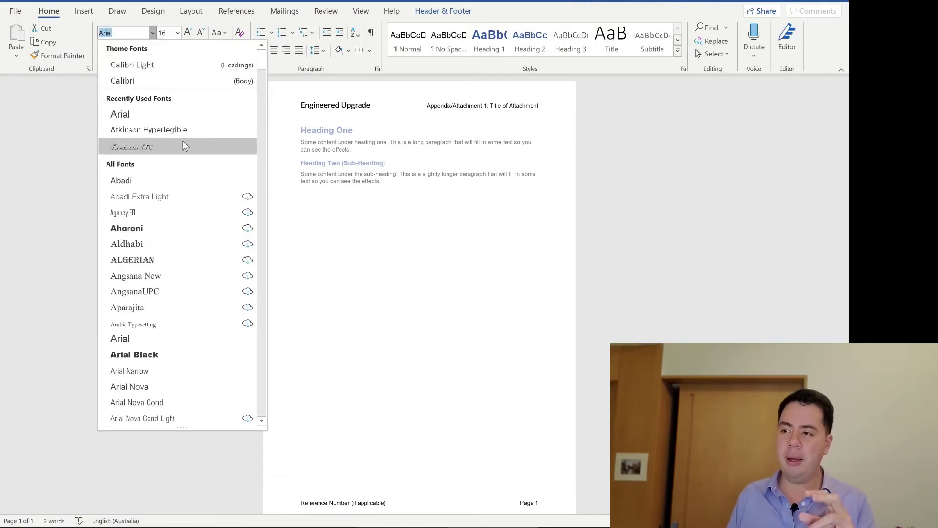
{"action": "key", "text": "Escape"}
{"action": "key", "text": "Escape"}
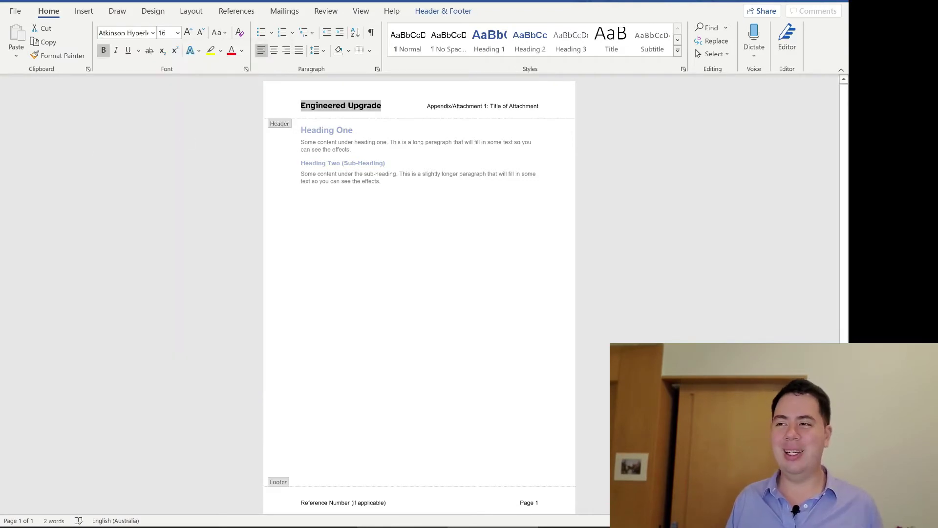
- Add the italic byline 'Improving the value of professionals' beneath the company name
{"action": "key", "text": "End"}
{"action": "key", "text": "Return"}
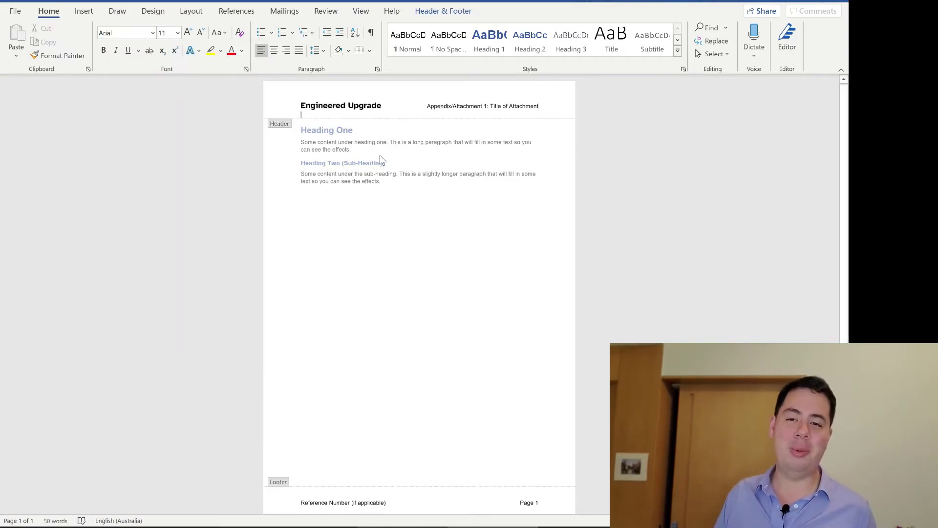
{"action": "type", "text": "Improving the value of profes"}
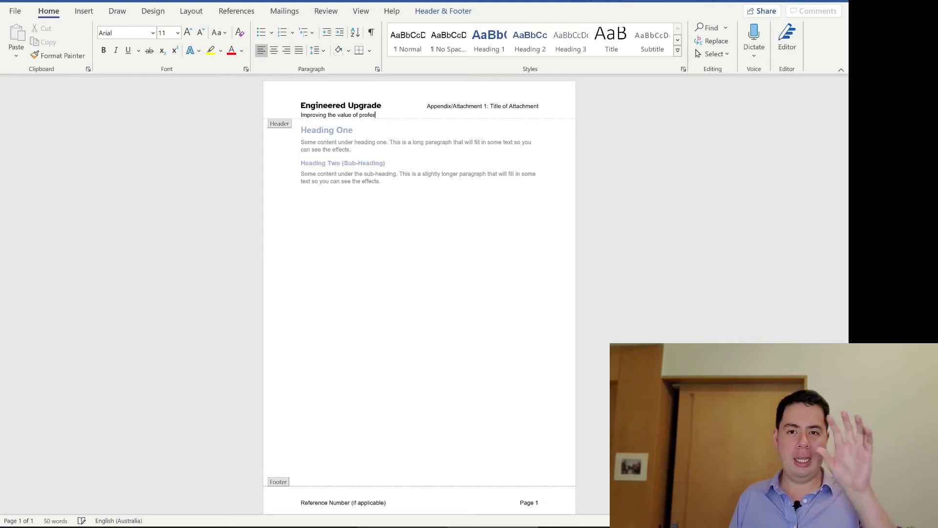
{"action": "type", "text": "sionals"}
{"action": "key", "text": "ctrl+shift+Left"}
{"action": "key", "text": "ctrl+shift+Left"}
{"action": "key", "text": "ctrl+shift+Left"}
{"action": "key", "text": "ctrl+shift+Left"}
{"action": "key", "text": "ctrl+shift+Left"}
{"action": "key", "text": "ctrl+i"}
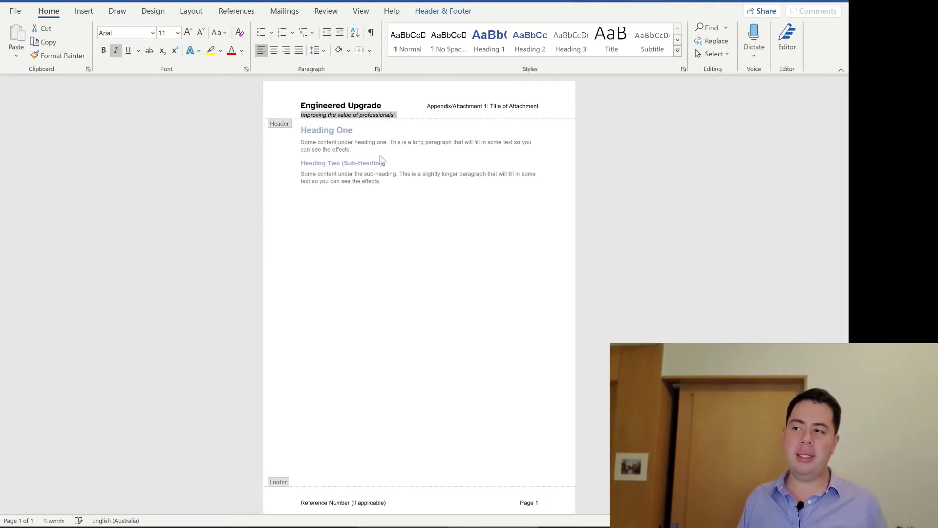
- Reselect the 'Engineered Upgrade' company name in the header
{"action": "left_click", "coordinate": [346, 105]}
{"action": "triple_click", "coordinate": [356, 96]}
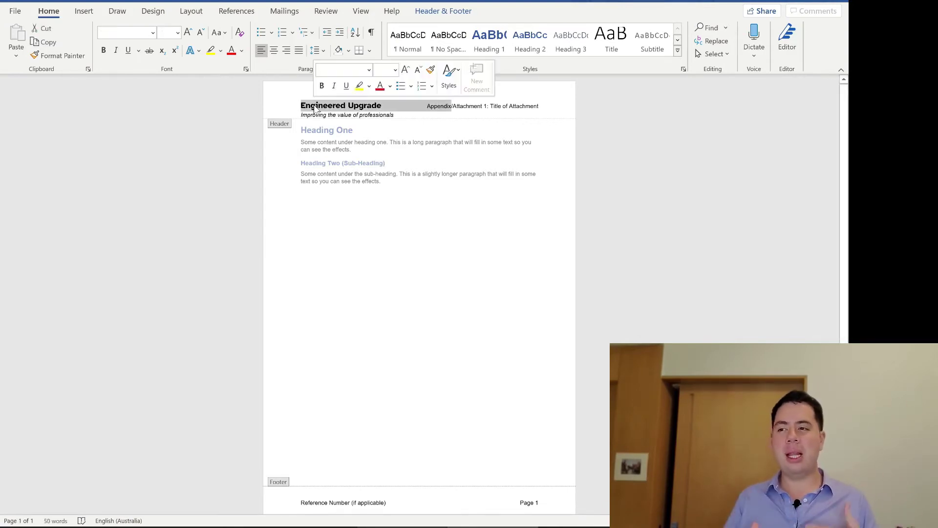
{"action": "key", "text": "End"}
{"action": "key", "text": "ctrl+shift+Left"}
{"action": "key", "text": "ctrl+shift+Left"}
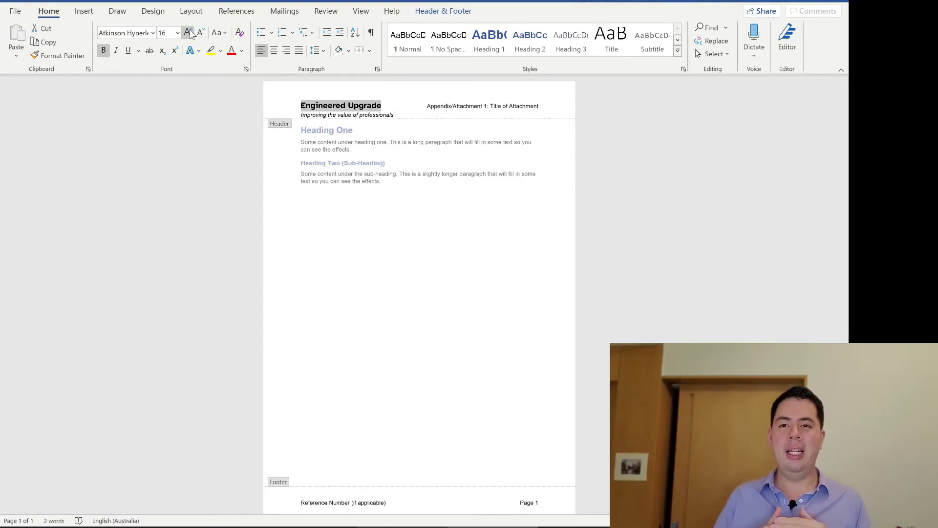
- Return to the body and change Heading 1's spacing before from 12 pt to 18 pt
{"action": "double_click", "coordinate": [432, 177]}
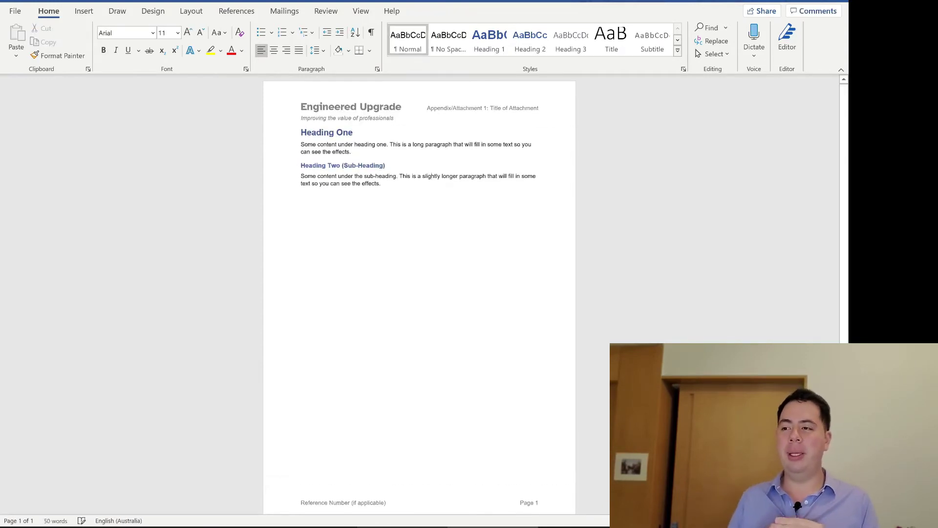
{"action": "left_click", "coordinate": [356, 122]}
{"action": "left_click", "coordinate": [84, 10]}
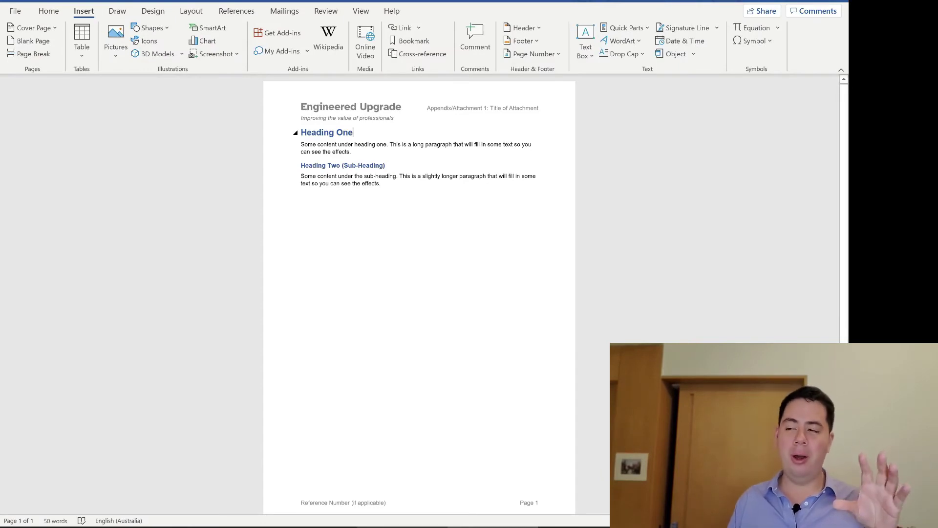
{"action": "left_click", "coordinate": [48, 10]}
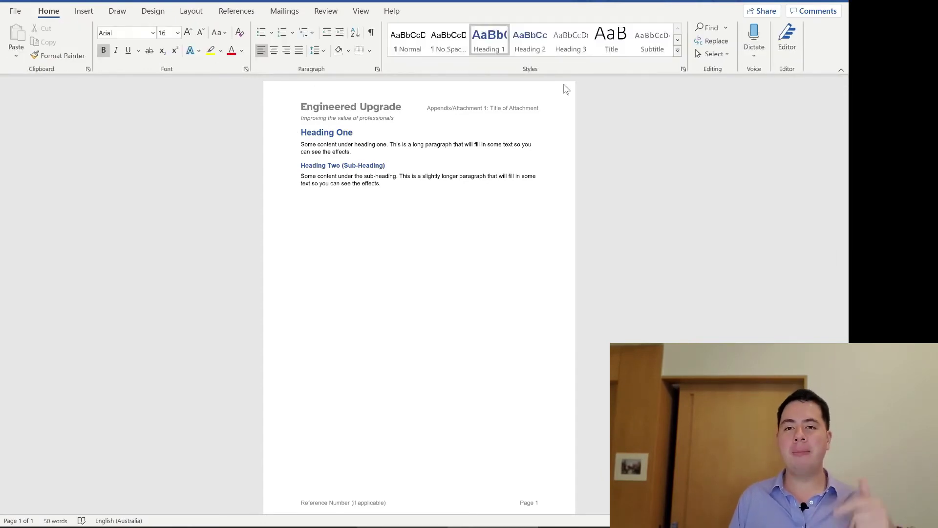
{"action": "right_click", "coordinate": [485, 32]}
{"action": "left_click", "coordinate": [518, 55]}
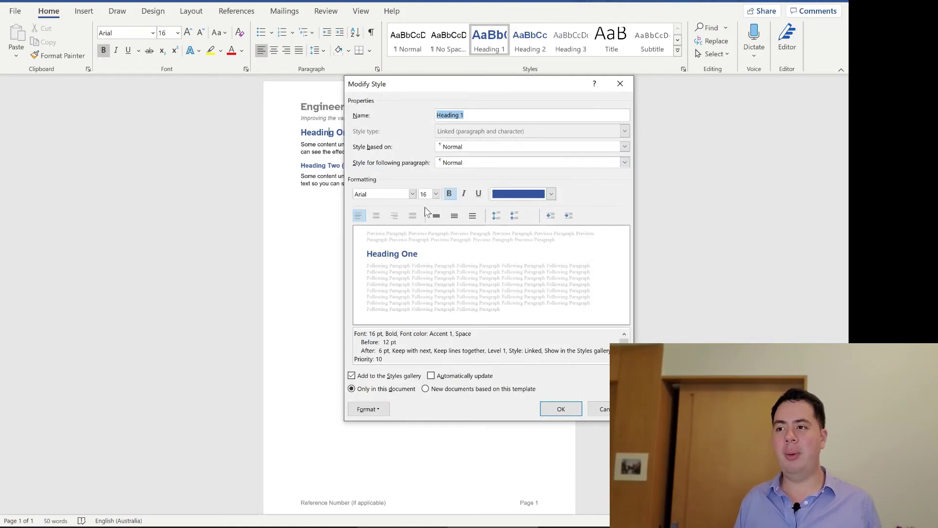
{"action": "left_click", "coordinate": [368, 409]}
{"action": "left_click", "coordinate": [365, 309]}
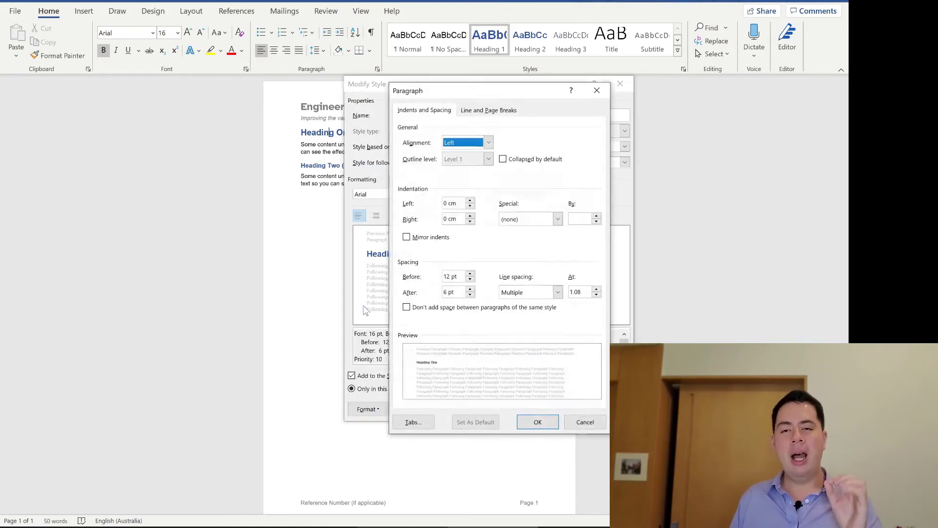
{"action": "left_click", "coordinate": [446, 276]}
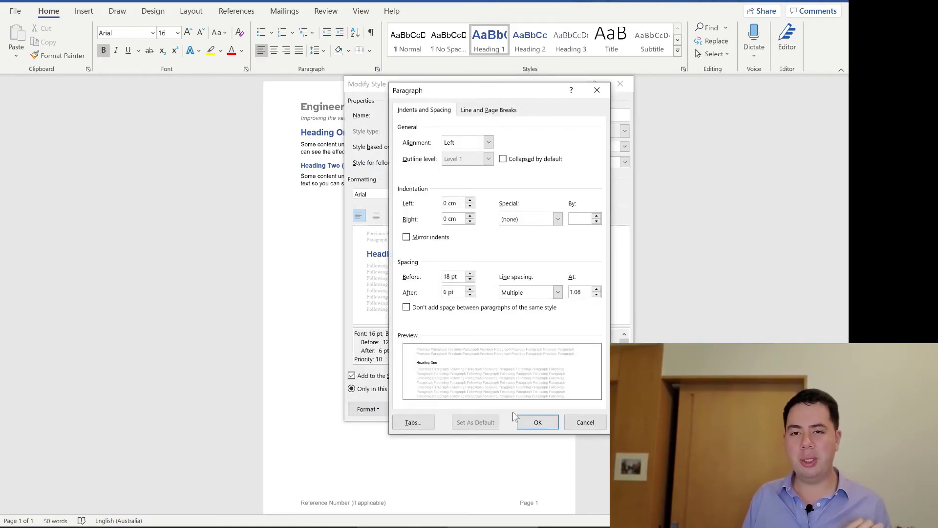
{"action": "left_click", "coordinate": [538, 422]}
{"action": "left_click", "coordinate": [561, 409]}
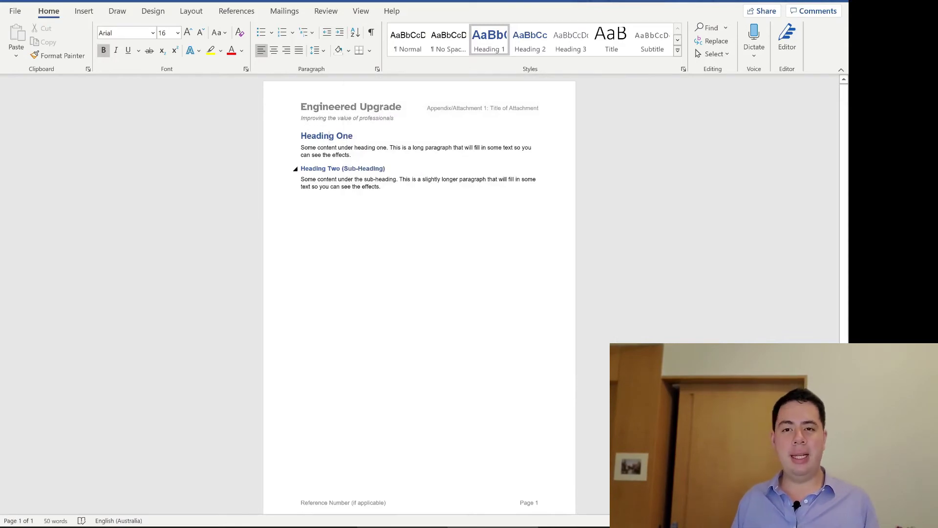
- After previewing the page, shrink the header's company name 'Engineered Upgrade' to a smaller font size
{"action": "key", "text": "ctrl+p"}
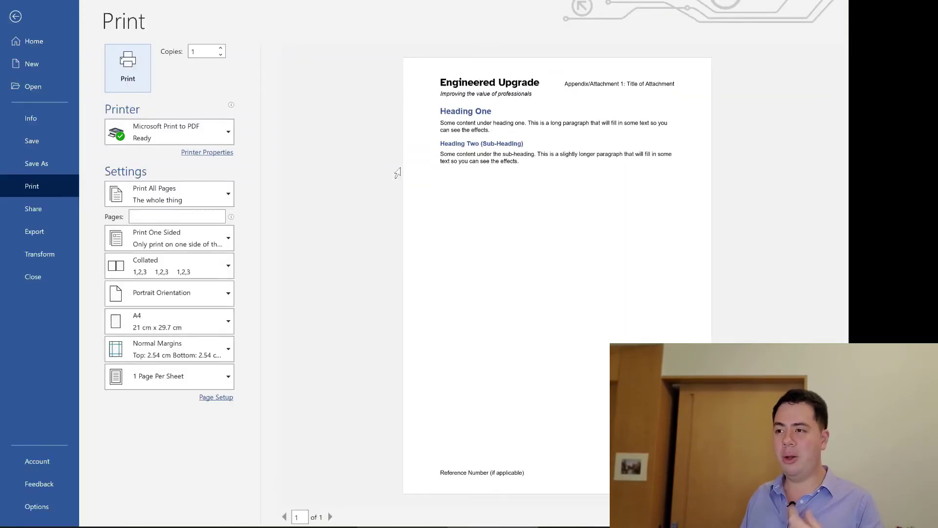
{"action": "left_click", "coordinate": [15, 17]}
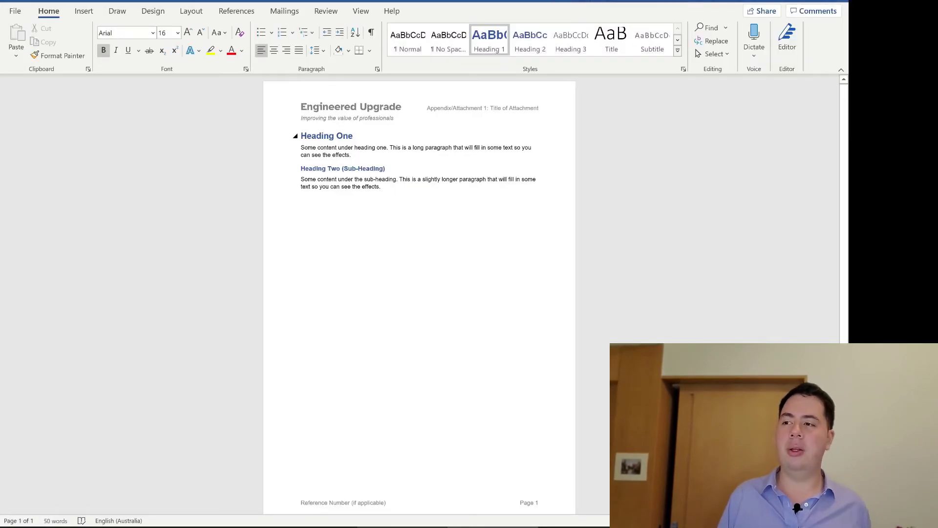
{"action": "double_click", "coordinate": [380, 115]}
{"action": "triple_click", "coordinate": [409, 106]}
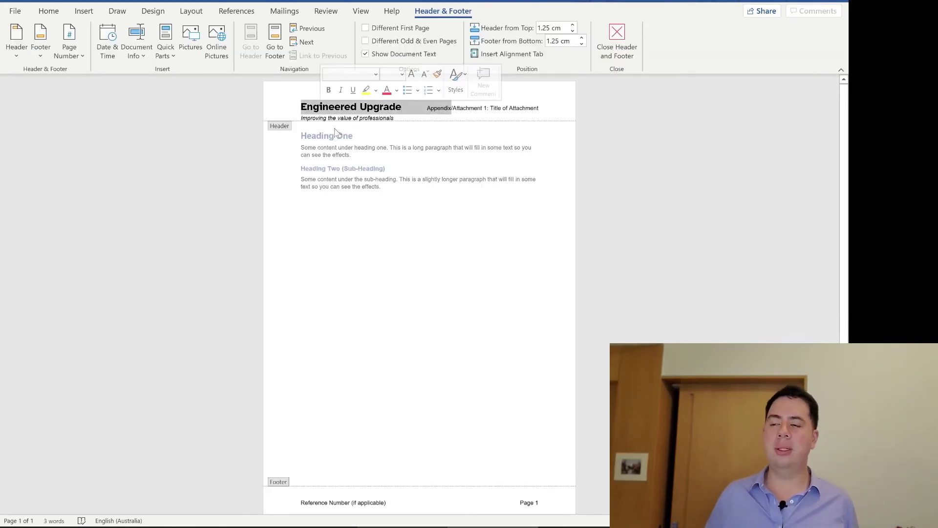
{"action": "left_click_drag", "start_coordinate": [402, 107], "coordinate": [301, 107]}
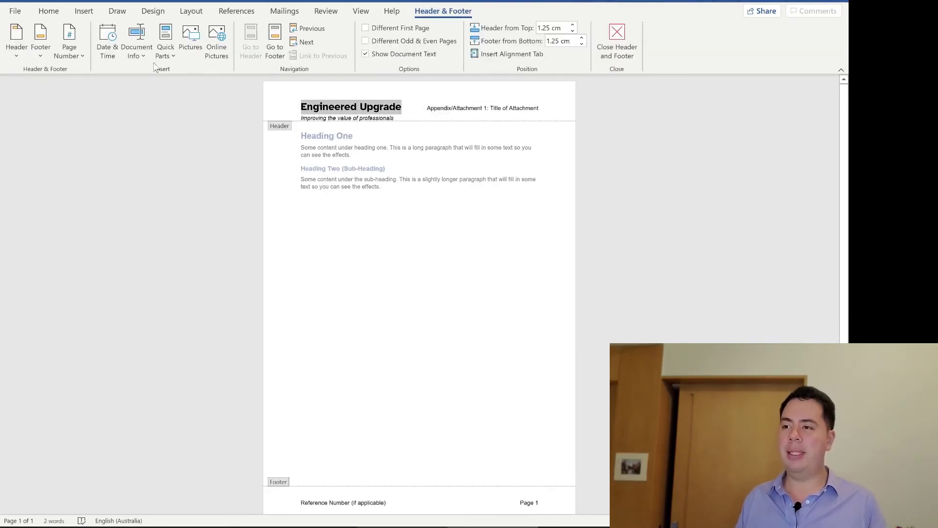
{"action": "left_click", "coordinate": [49, 11]}
{"action": "left_click", "coordinate": [177, 32]}
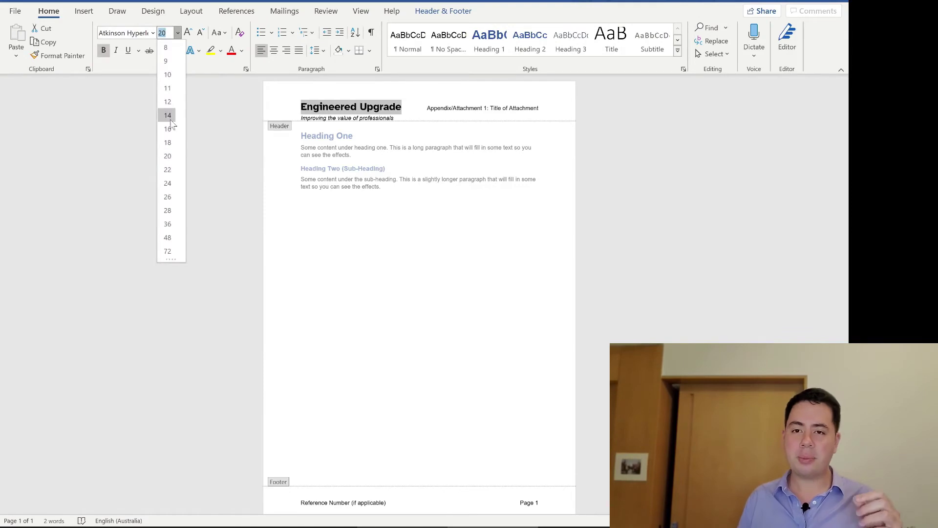
{"action": "left_click", "coordinate": [171, 131]}
- Set the header byline to 8 pt, leave the header, and preview the printed page
{"action": "left_click_drag", "start_coordinate": [392, 116], "coordinate": [301, 116]}
{"action": "left_click", "coordinate": [178, 33]}
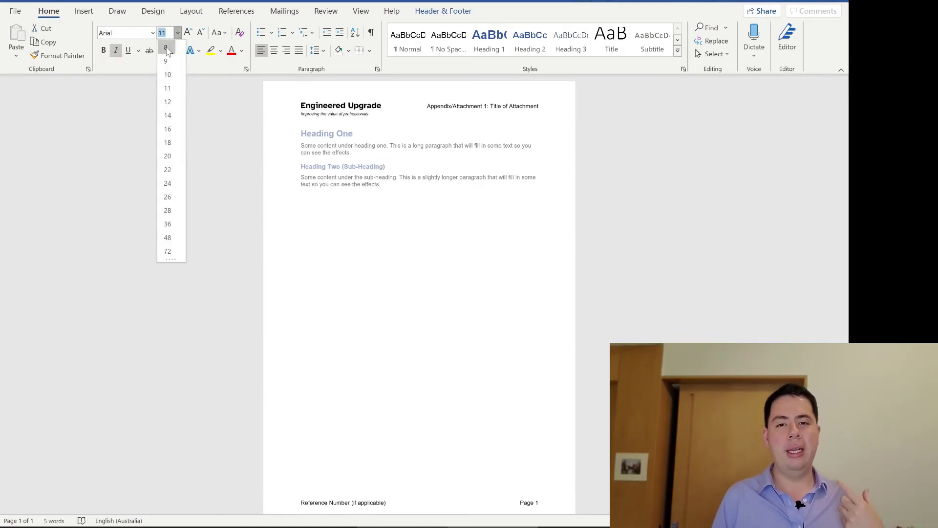
{"action": "left_click", "coordinate": [165, 47]}
{"action": "double_click", "coordinate": [386, 167]}
{"action": "key", "text": "ctrl+p"}
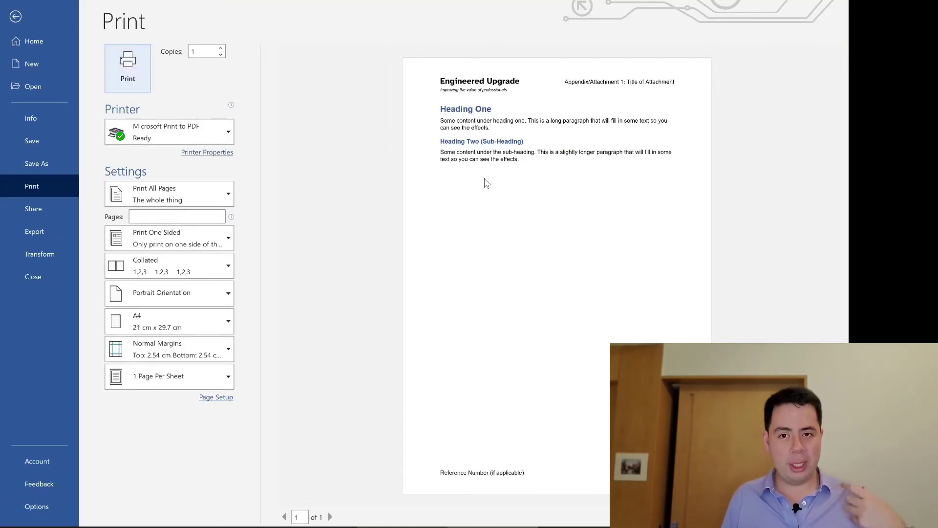
- Below the sub-heading, type 'A quick attachment that you can use when referencing in a letter.' and select the typo 'gin'
{"action": "left_click", "coordinate": [16, 17]}
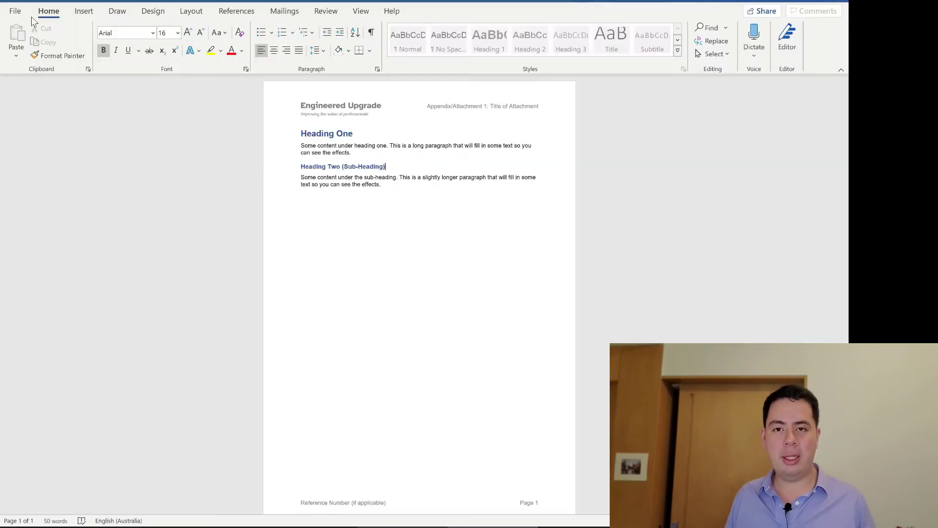
{"action": "left_click", "coordinate": [473, 195]}
{"action": "type", "text": "A quick attachme"}
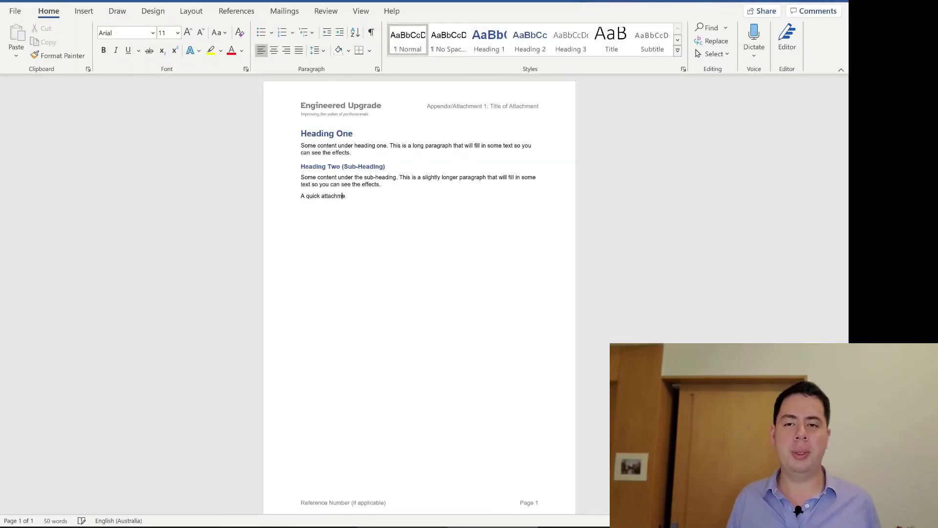
{"action": "type", "text": "nt that you can use when neferencing gin a letter."}
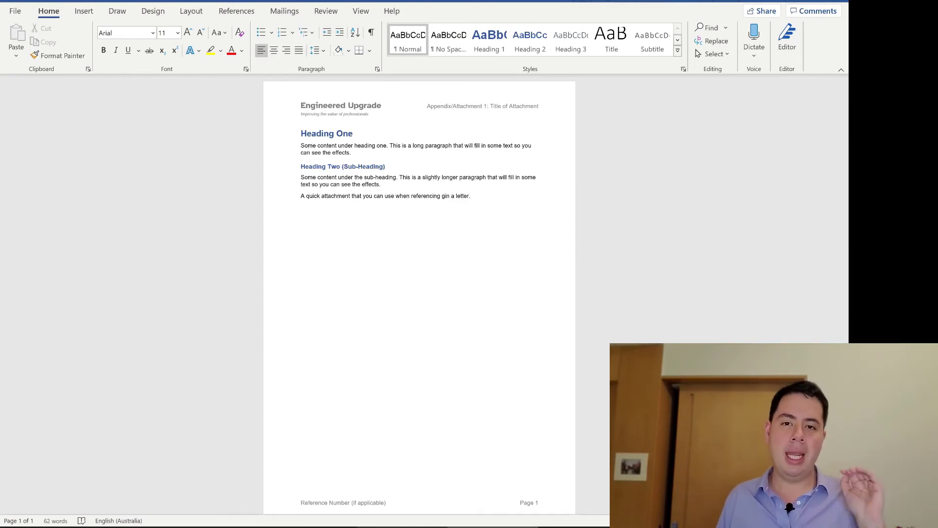
{"action": "double_click", "coordinate": [446, 196]}
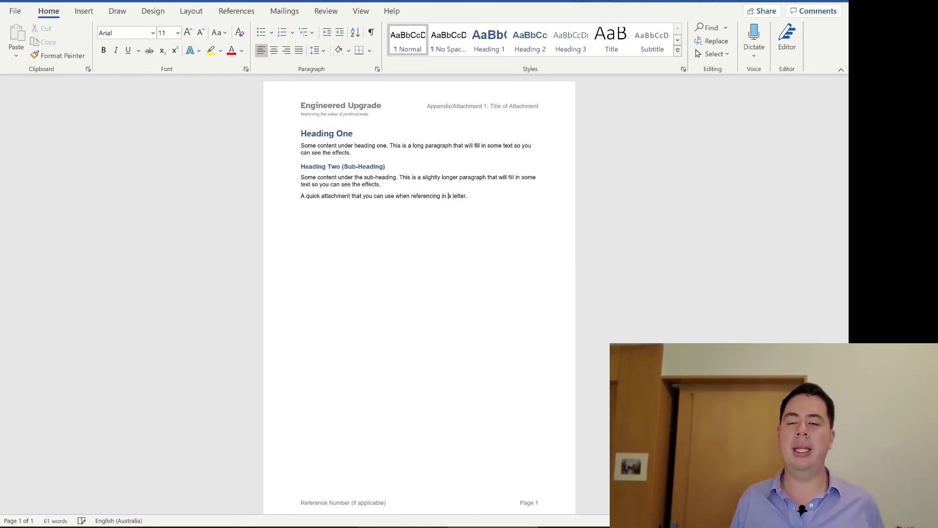